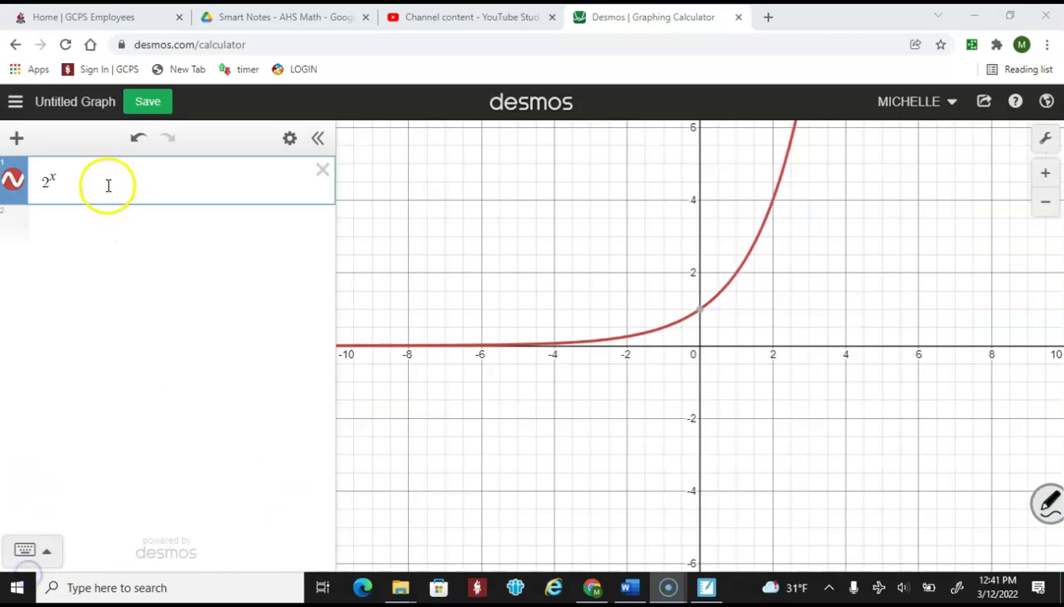
- Add a second expression line below 2^x and open the keypad's functions list
click(110, 243)
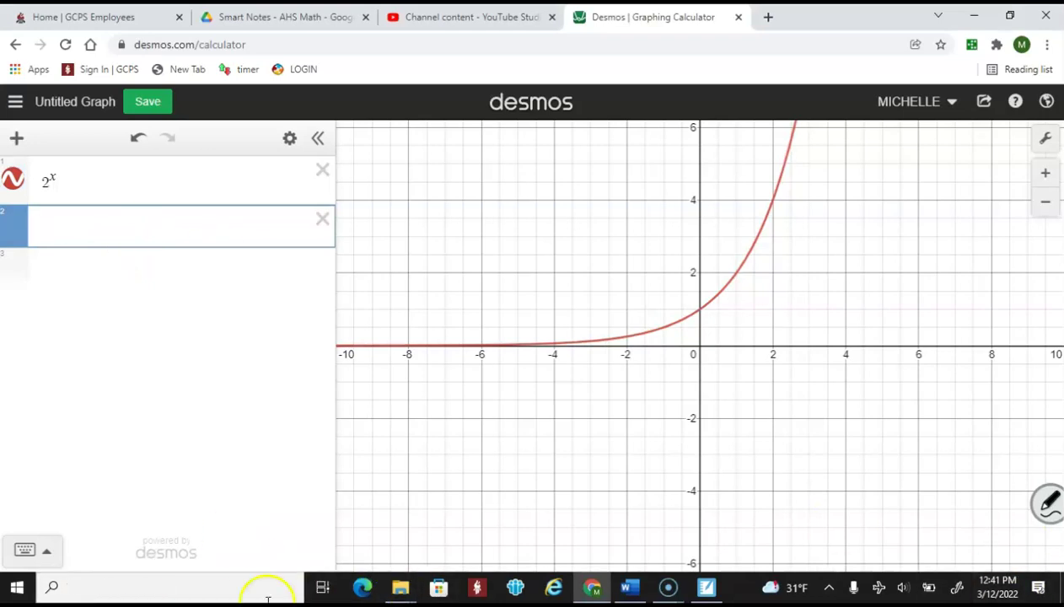
click(25, 550)
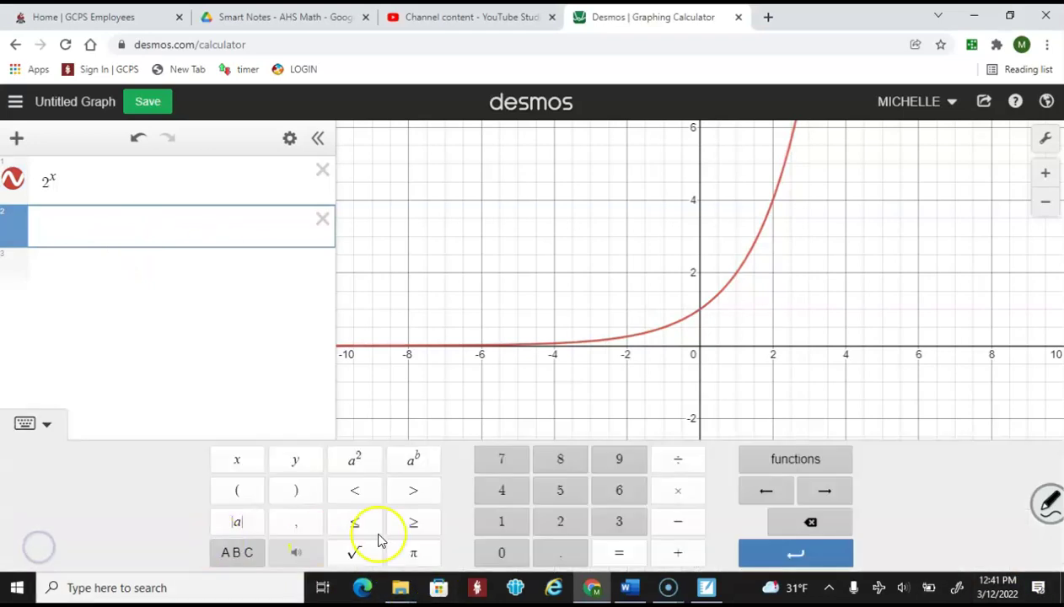
click(782, 458)
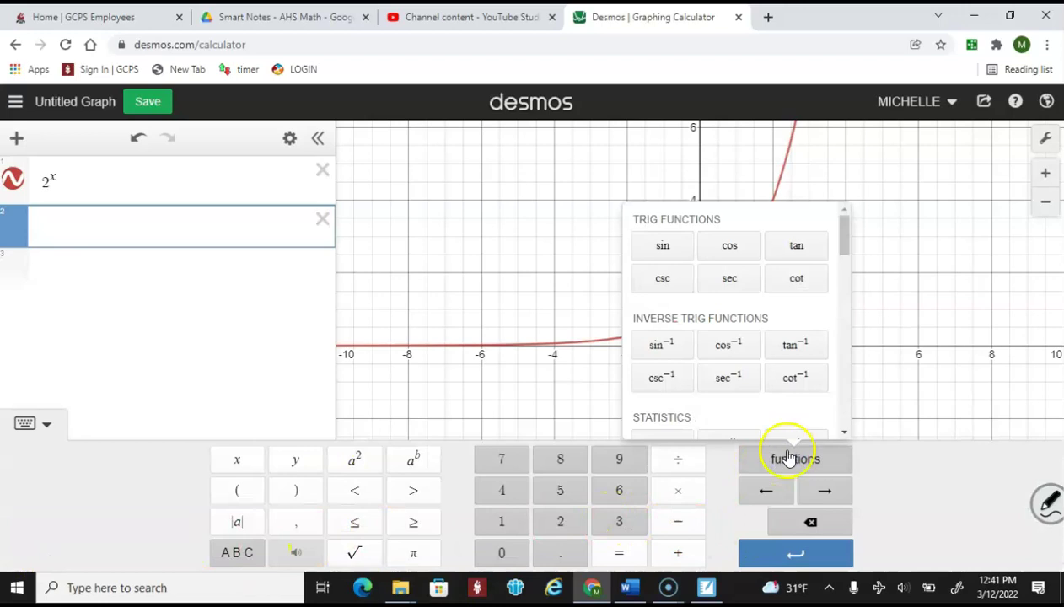
- Find and insert the base-subscripted log function from the functions list
scroll(795, 406, down, 6)
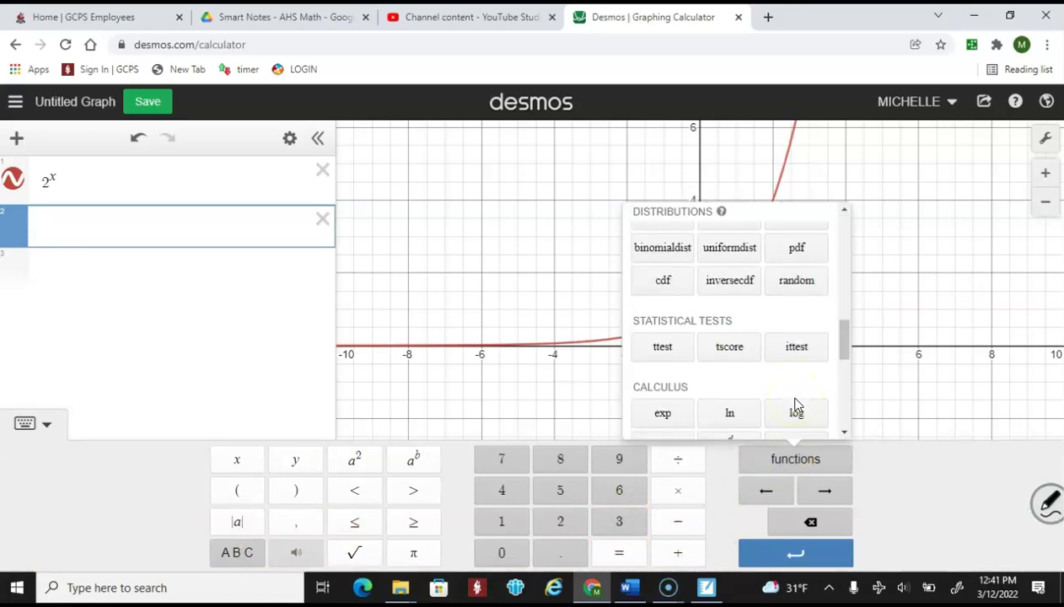
scroll(795, 406, down, 3)
click(762, 376)
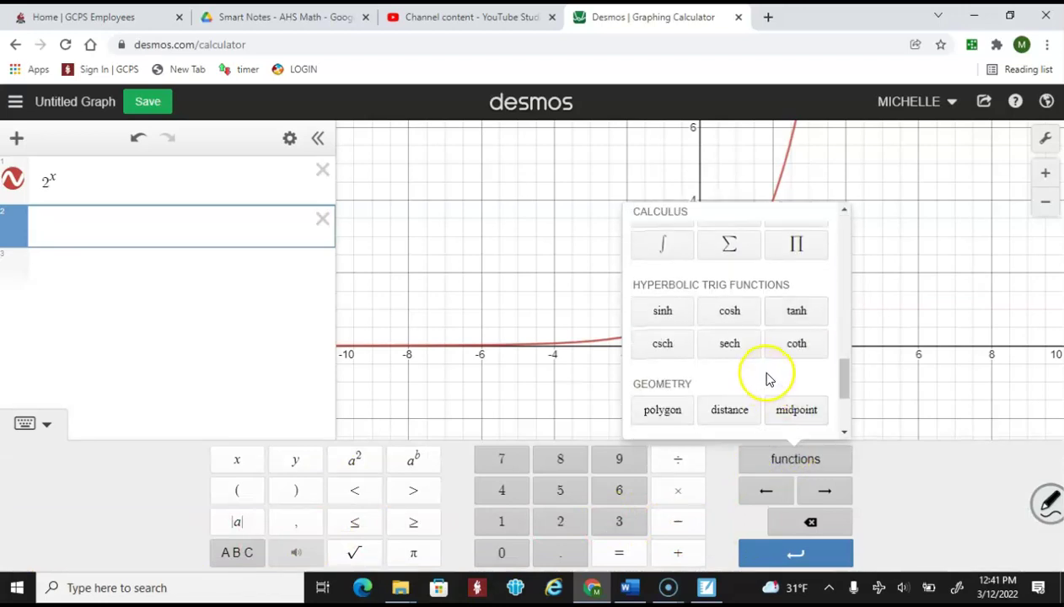
scroll(767, 380, down, 2)
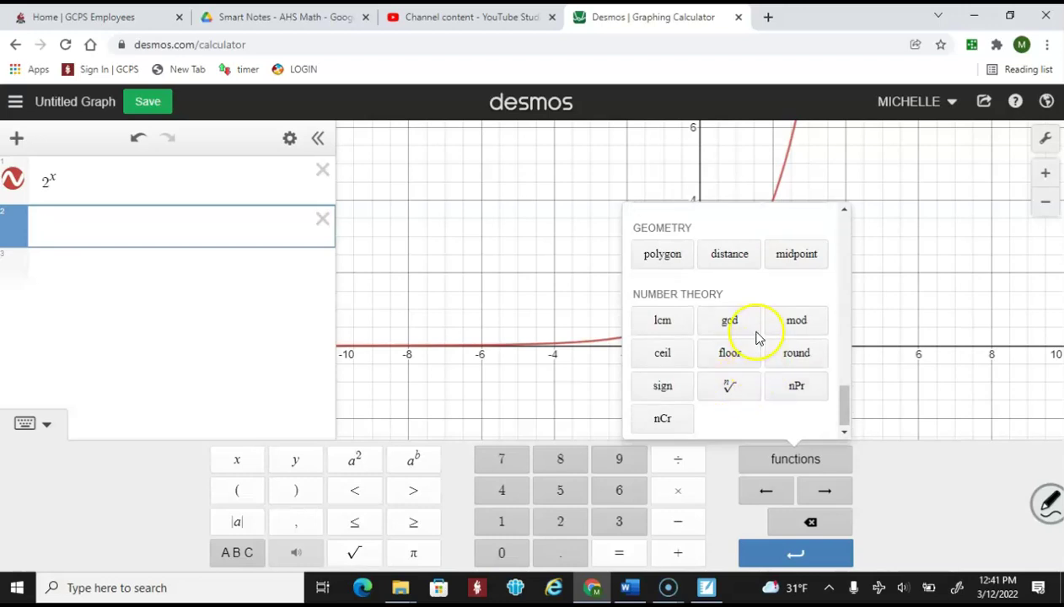
scroll(758, 337, up, 1)
scroll(758, 338, up, 3)
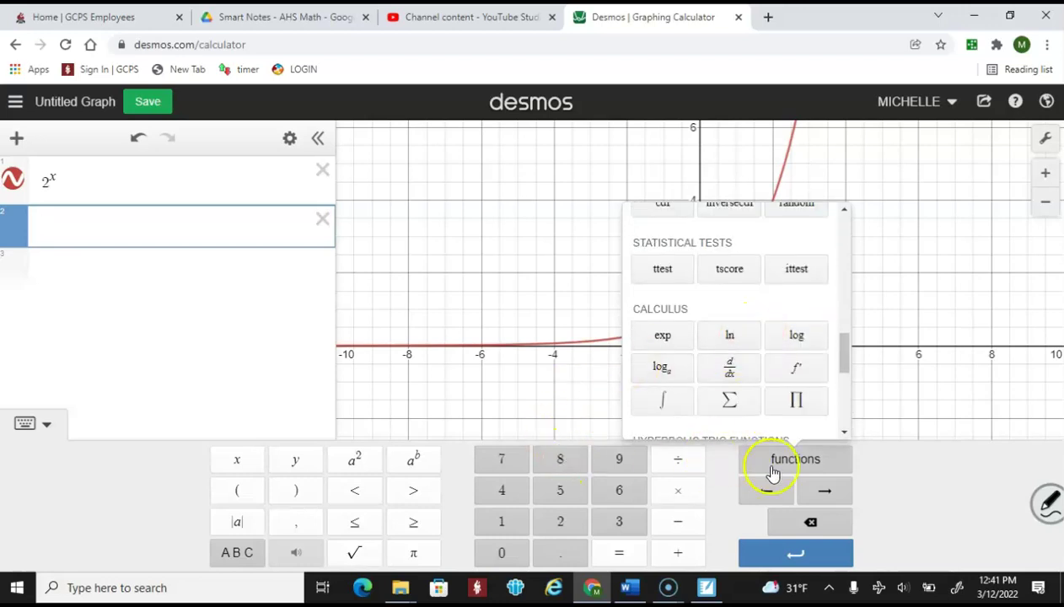
scroll(748, 396, up, 3)
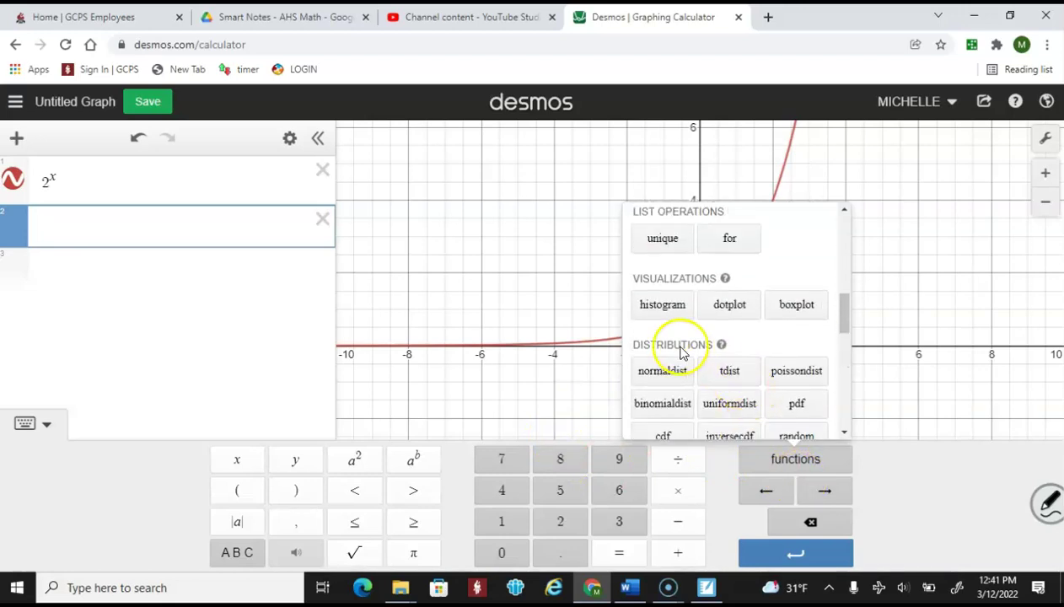
scroll(700, 356, up, 2)
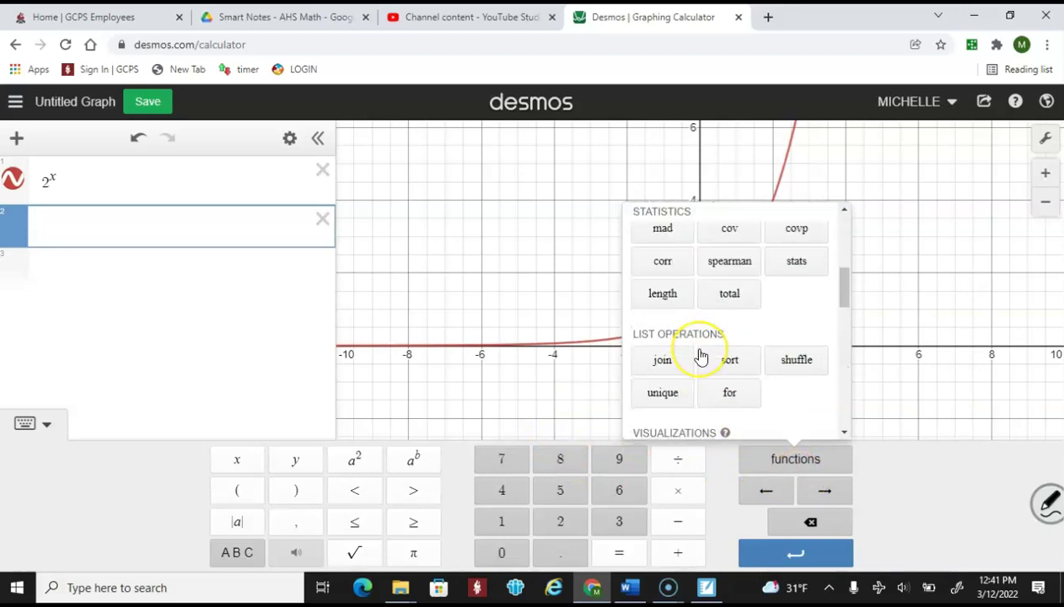
scroll(700, 358, down, 3)
scroll(700, 356, down, 3)
click(669, 287)
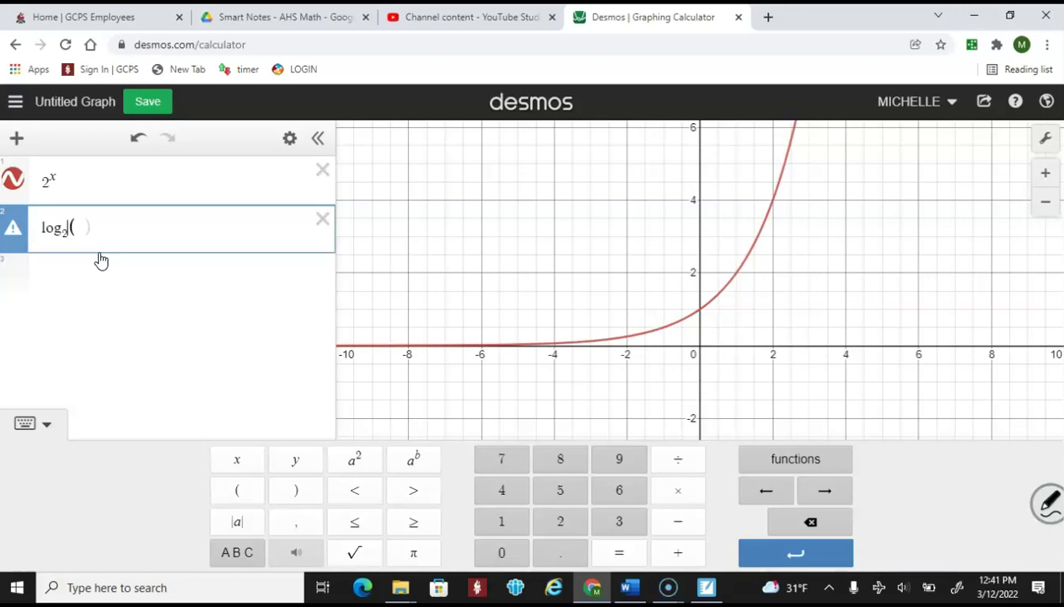
- Complete log₂(x) with argument x so it graphs beside 2^x
text(x)
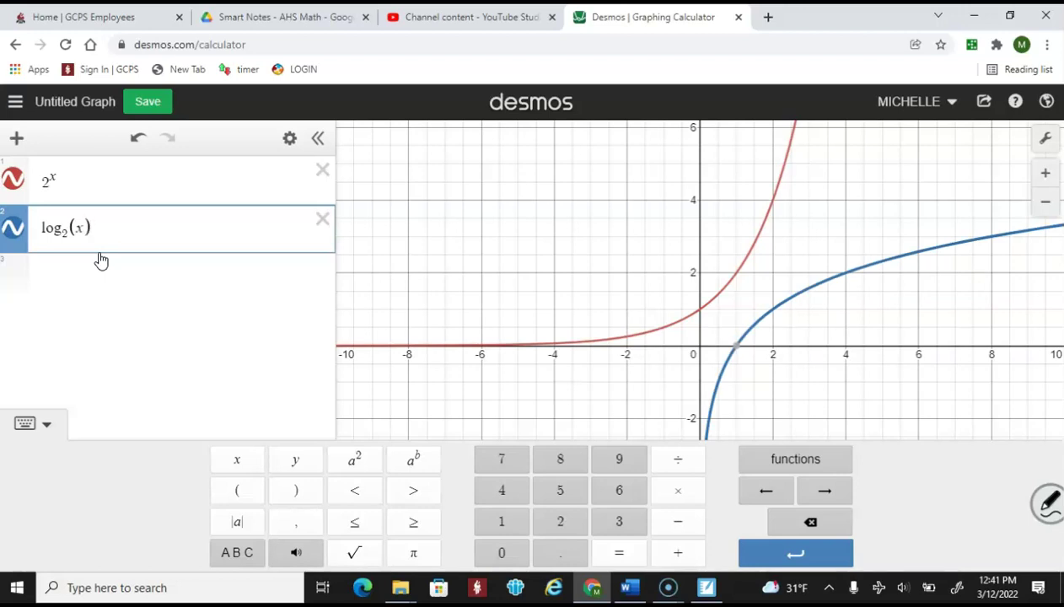
click(619, 244)
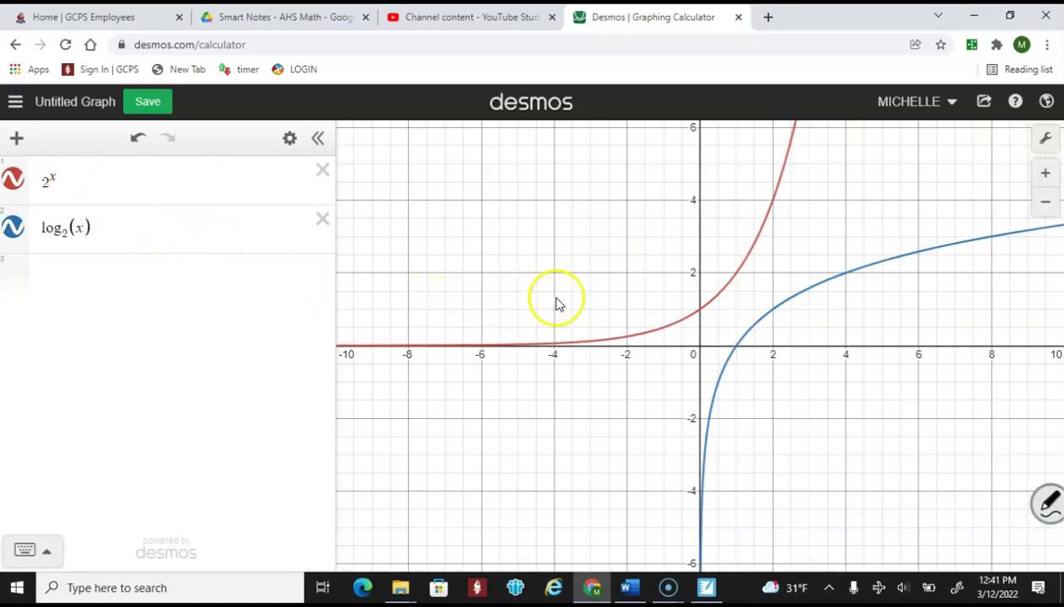
- Show the points (0, 1) on 2^x and (1, 0) on log₂(x), then enter Edit List mode
click(699, 313)
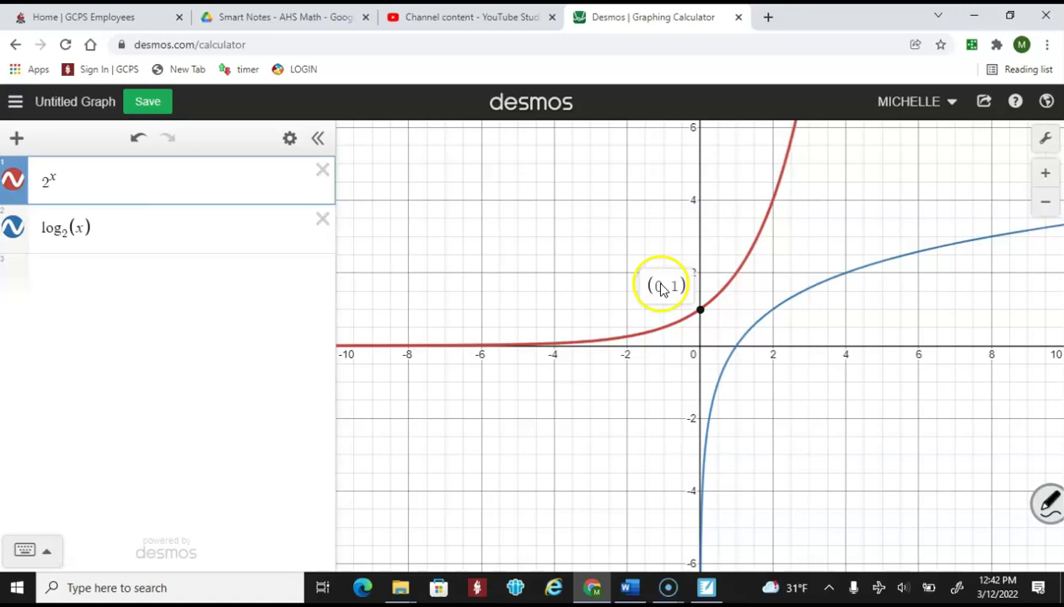
click(740, 351)
click(738, 349)
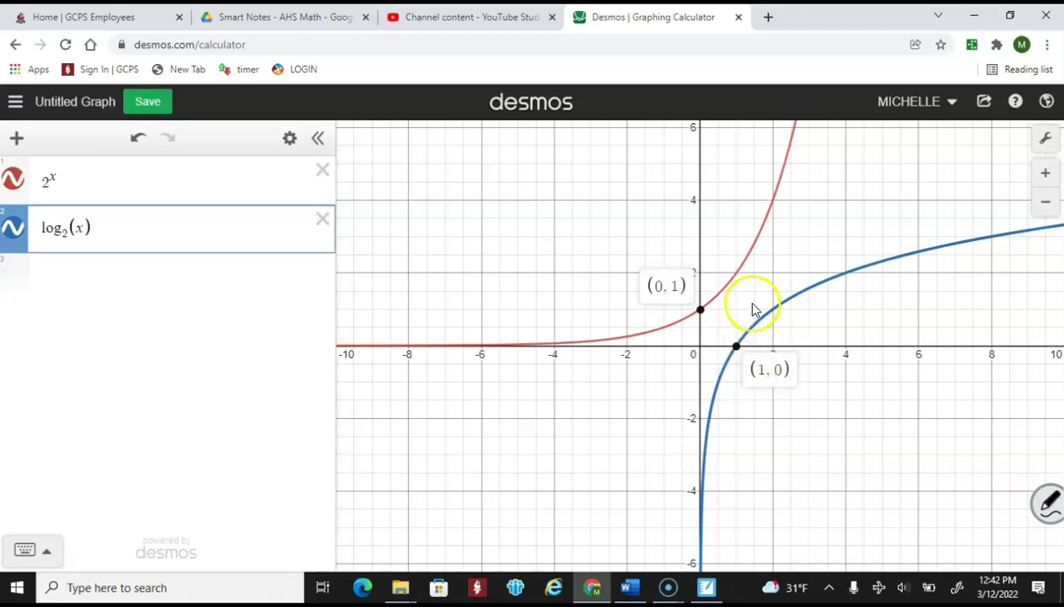
click(290, 138)
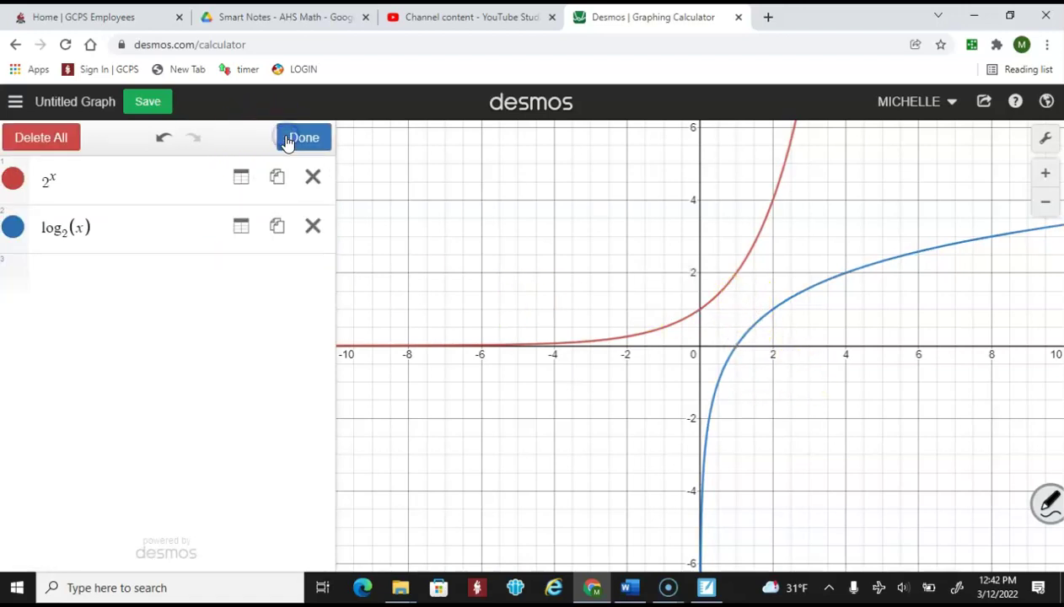
- Create value tables for 2^x and log₂(x), then return to the review slide
click(242, 179)
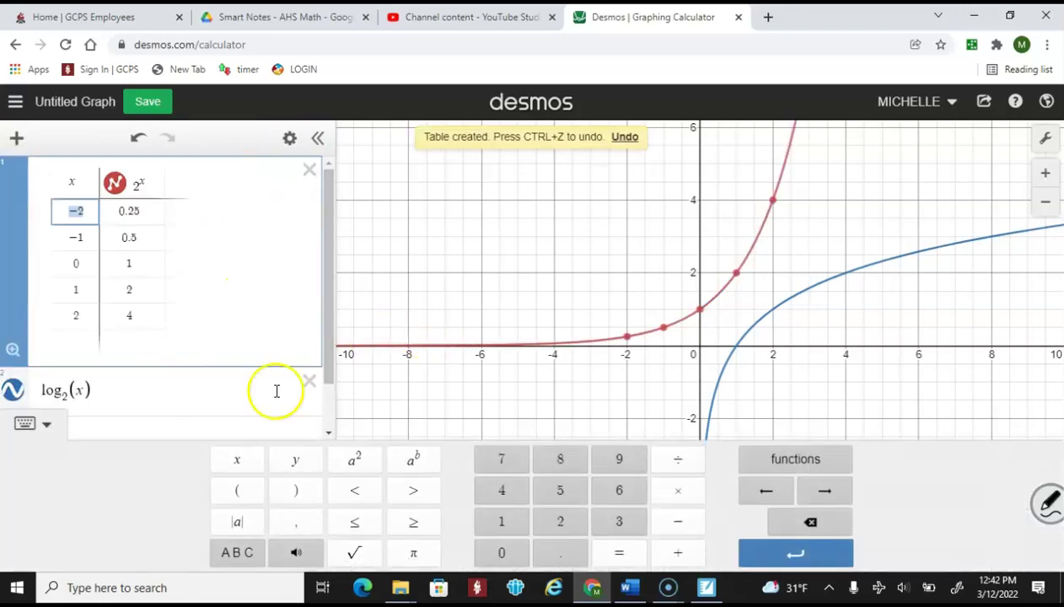
scroll(263, 375, down, 1)
click(240, 338)
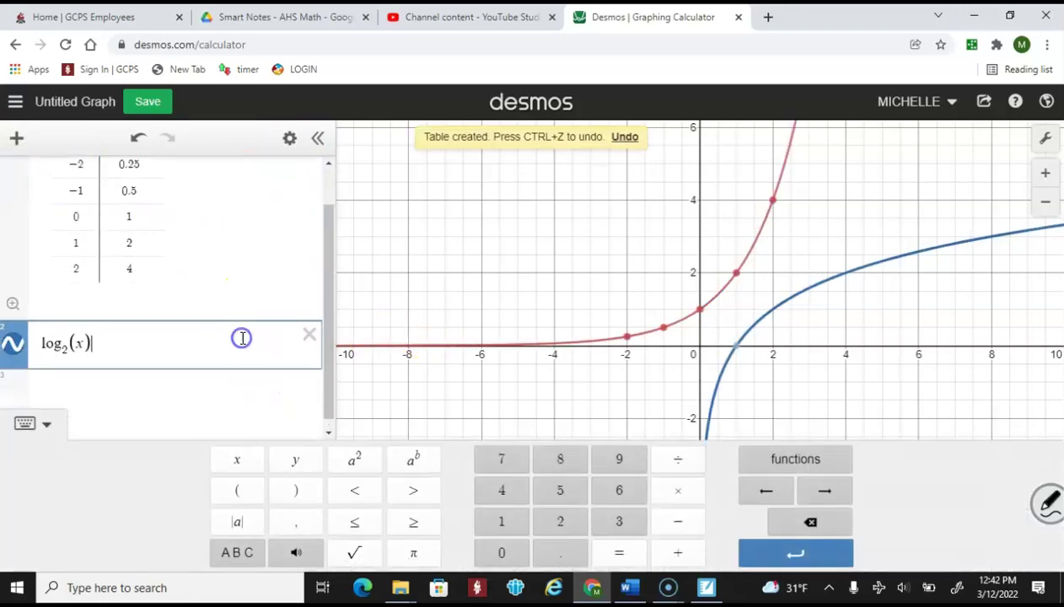
click(289, 138)
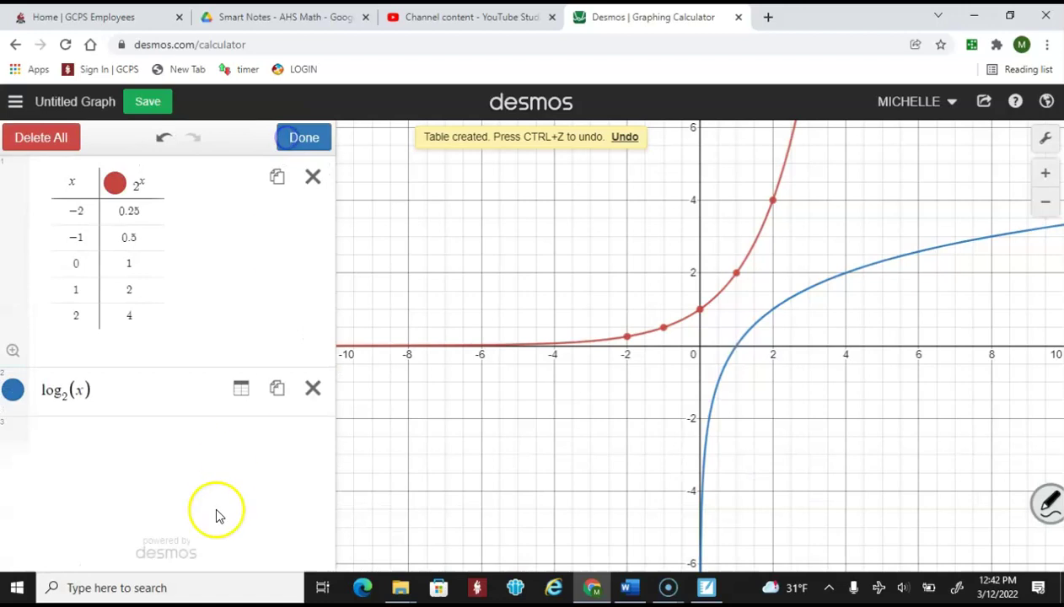
click(242, 390)
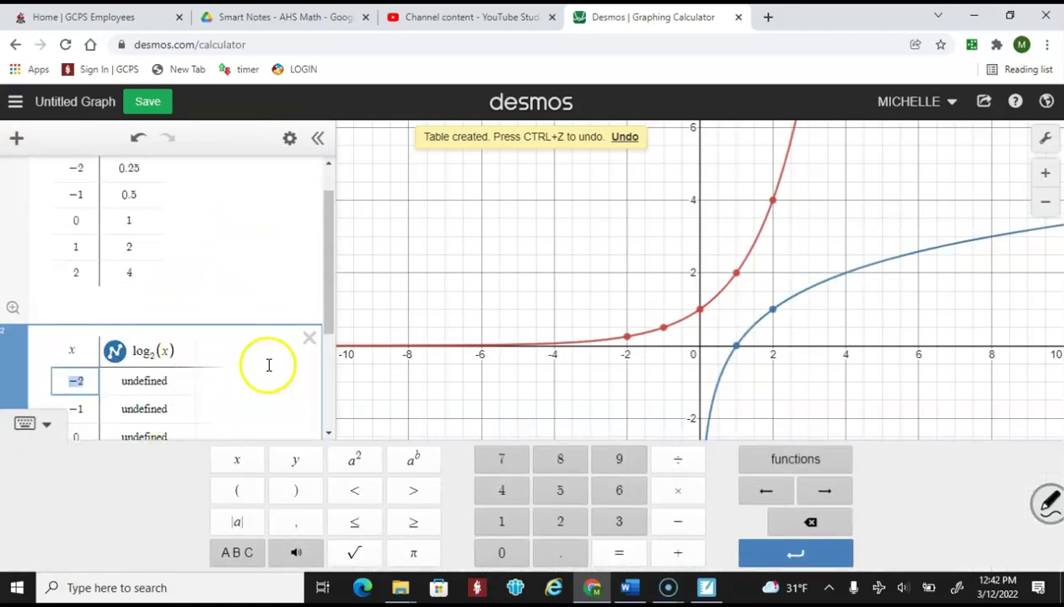
scroll(198, 286, down, 2)
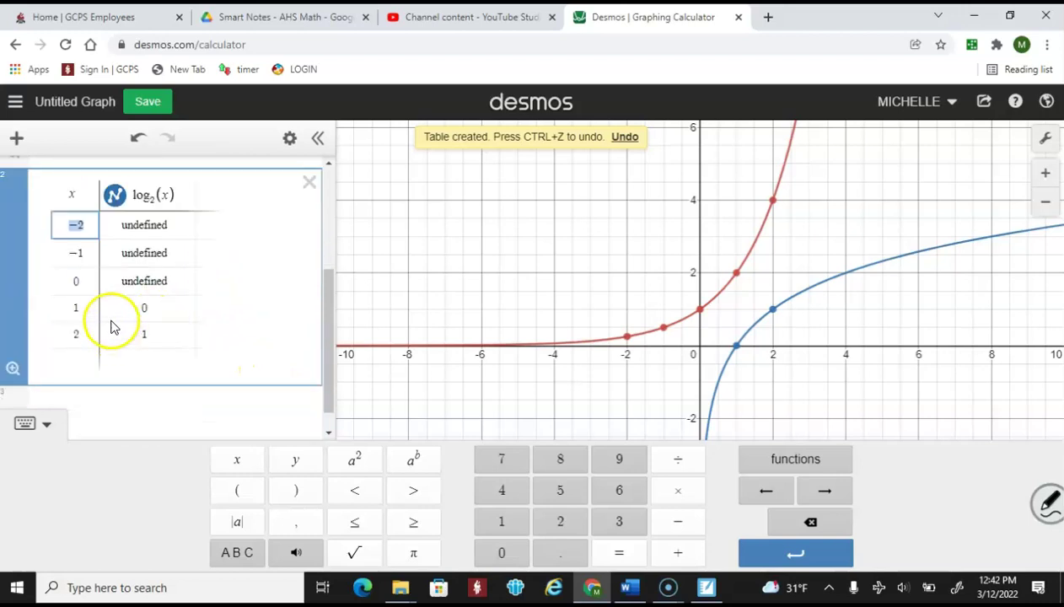
scroll(230, 294, up, 3)
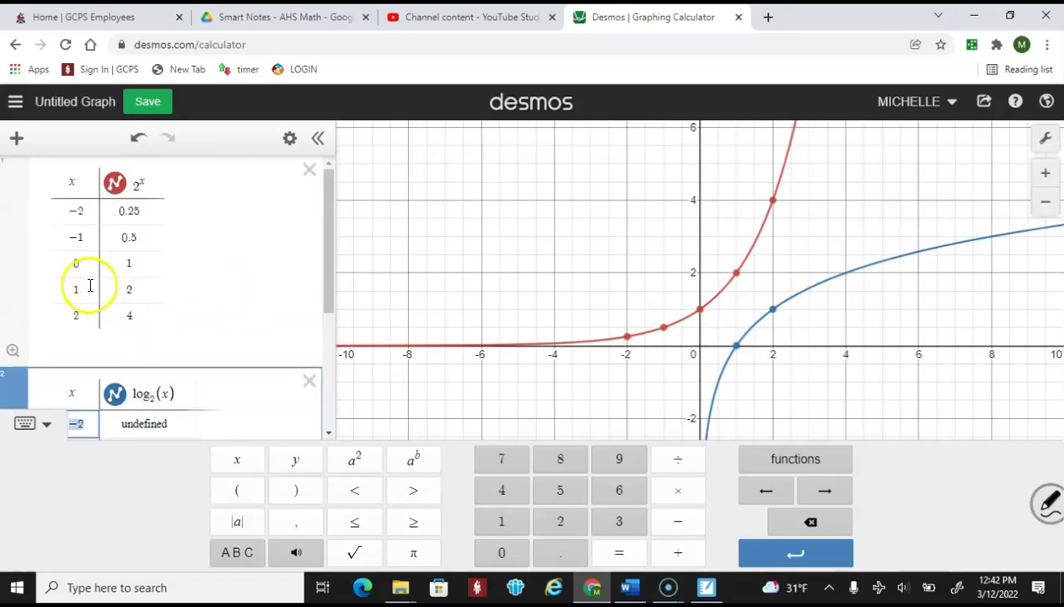
scroll(202, 287, down, 3)
scroll(210, 297, up, 3)
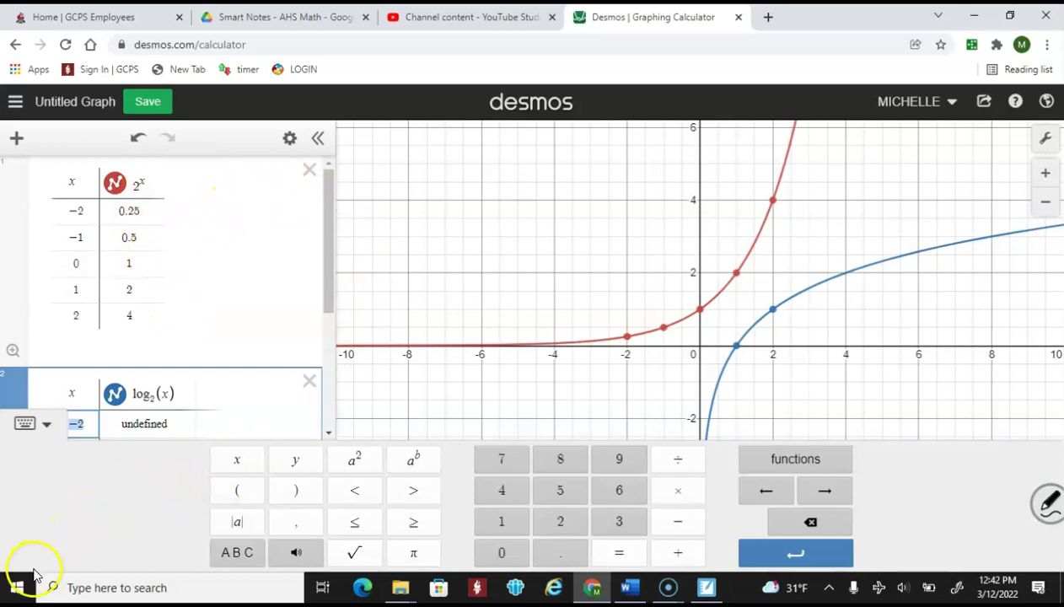
key(alt+Tab)
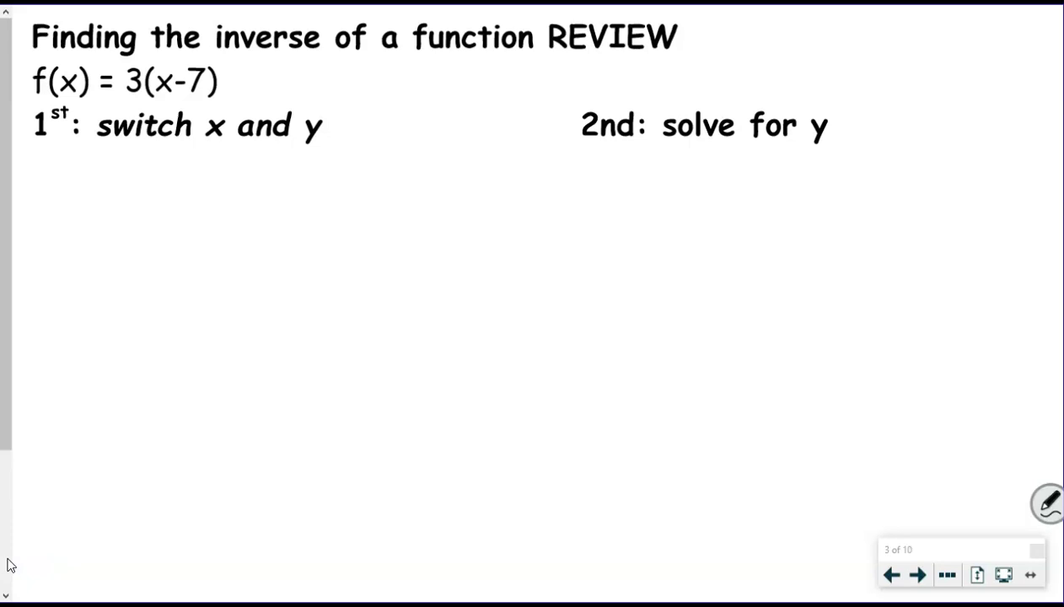
- Write y = 3(x-7) under the switch x and y step
drag(93, 166, 96, 226)
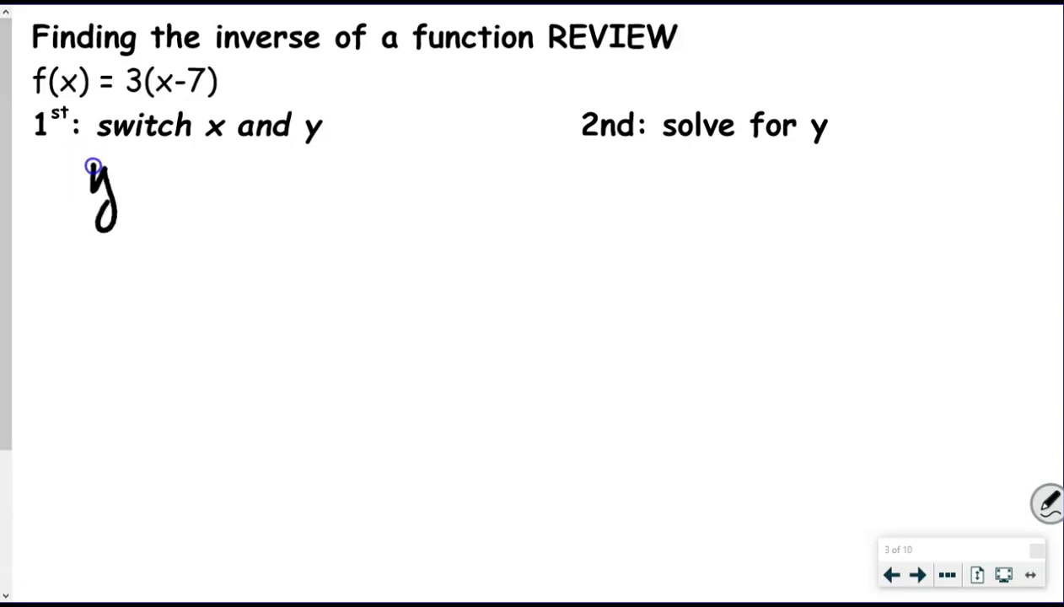
drag(126, 179, 147, 178)
mouse_move(129, 192)
mouse_down()
mouse_move(150, 190)
mouse_move(172, 211)
mouse_up()
mouse_move(204, 175)
mouse_down()
mouse_move(174, 211)
mouse_move(211, 216)
mouse_move(239, 209)
mouse_up()
mouse_move(240, 181)
mouse_down()
mouse_move(226, 211)
mouse_move(265, 195)
mouse_up()
drag(269, 181, 280, 211)
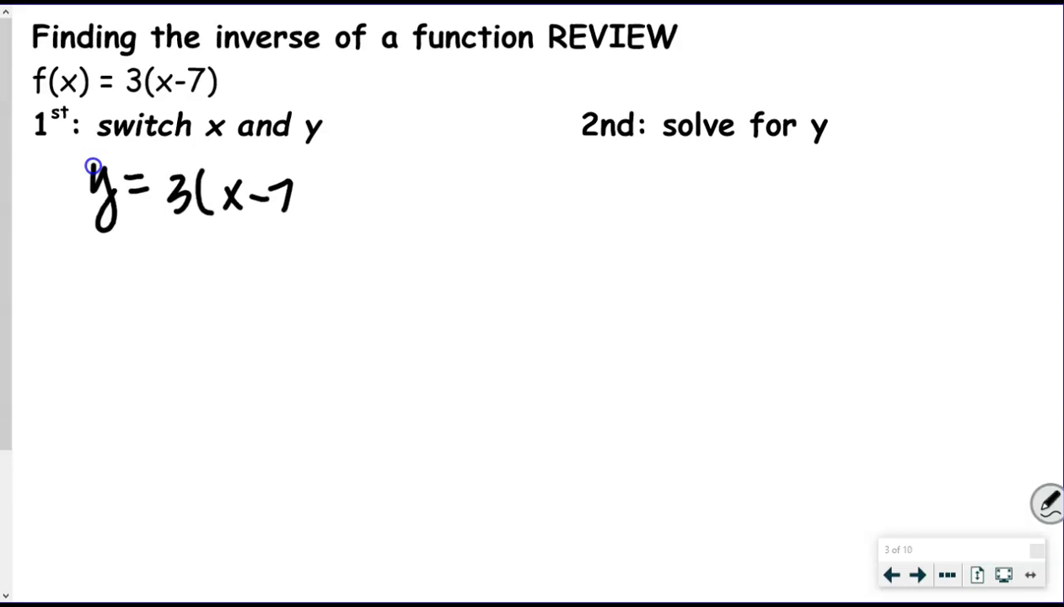
drag(304, 166, 310, 224)
- Write the swapped equation X = 3(y-7) in red below it
mouse_move(100, 260)
mouse_down()
mouse_move(119, 301)
mouse_move(98, 304)
mouse_up()
drag(130, 272, 158, 268)
mouse_move(136, 285)
mouse_down()
mouse_move(183, 268)
mouse_move(180, 301)
mouse_up()
drag(217, 252, 219, 309)
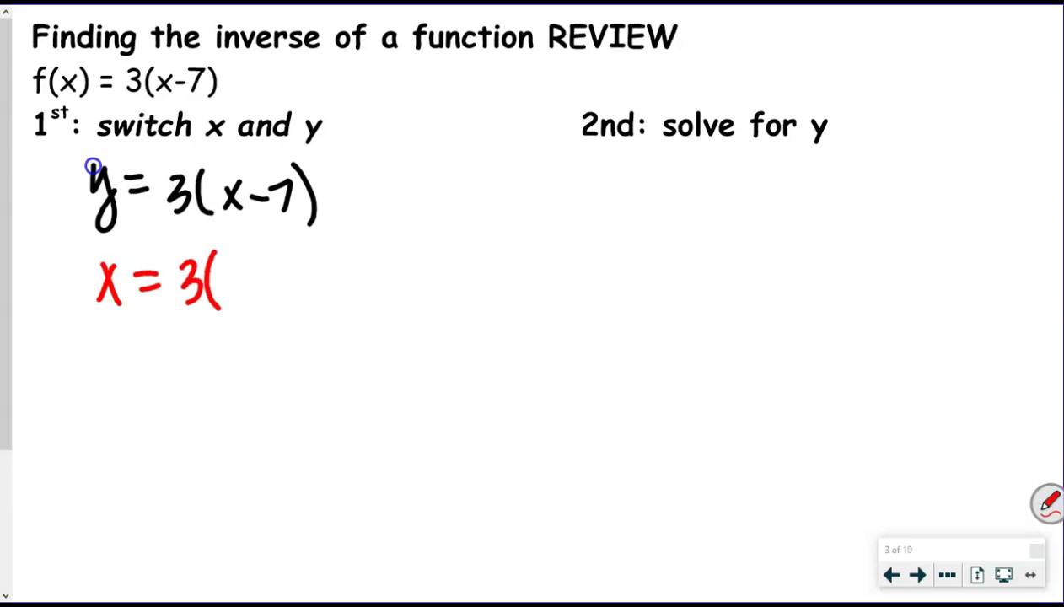
drag(246, 268, 238, 329)
mouse_move(260, 284)
mouse_down()
mouse_move(279, 312)
mouse_move(297, 292)
mouse_up()
drag(309, 250, 321, 313)
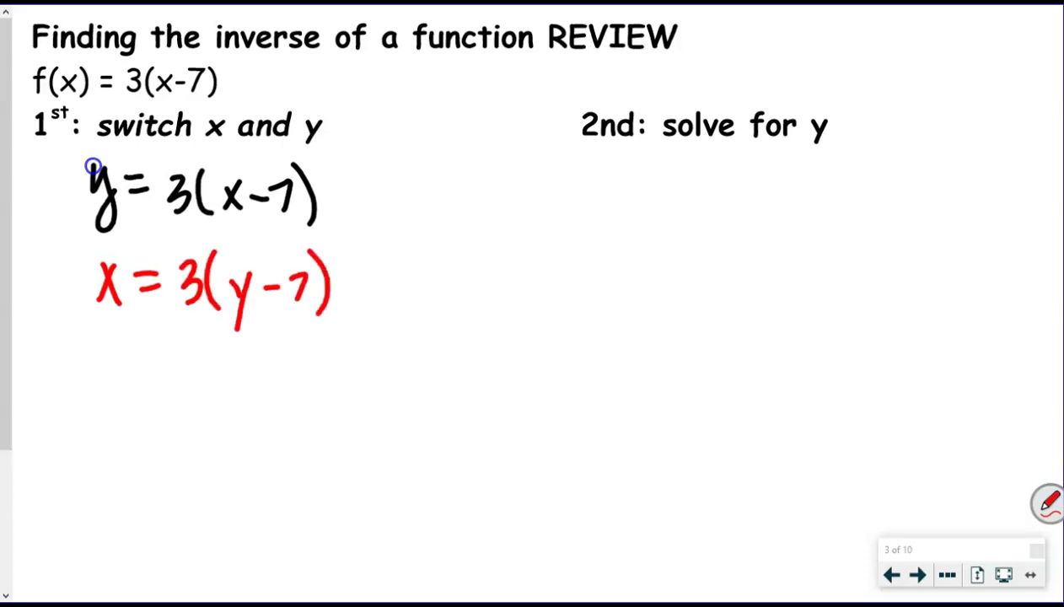
- Divide both sides by 3 to get x/3 = y − 7, then add 7 to both sides
drag(183, 333, 187, 364)
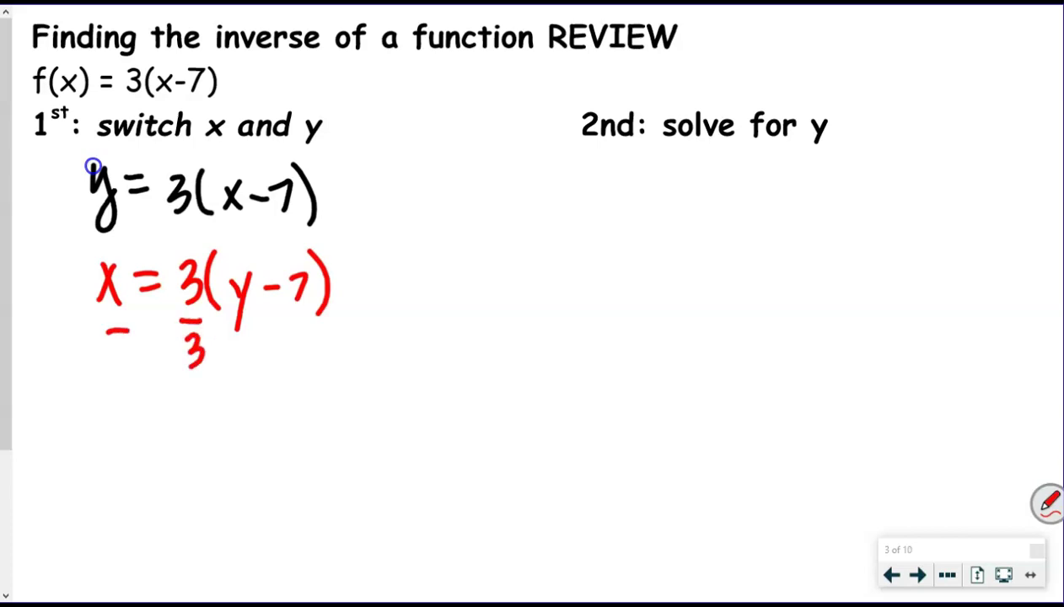
drag(110, 342, 122, 429)
drag(120, 400, 104, 428)
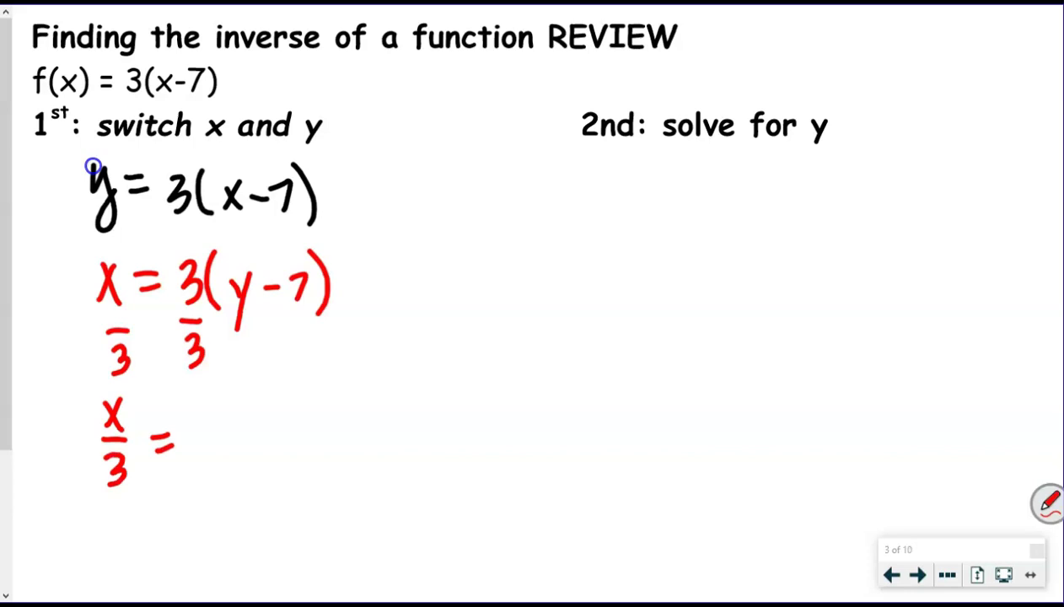
drag(211, 426, 221, 438)
drag(233, 424, 229, 456)
drag(292, 421, 291, 460)
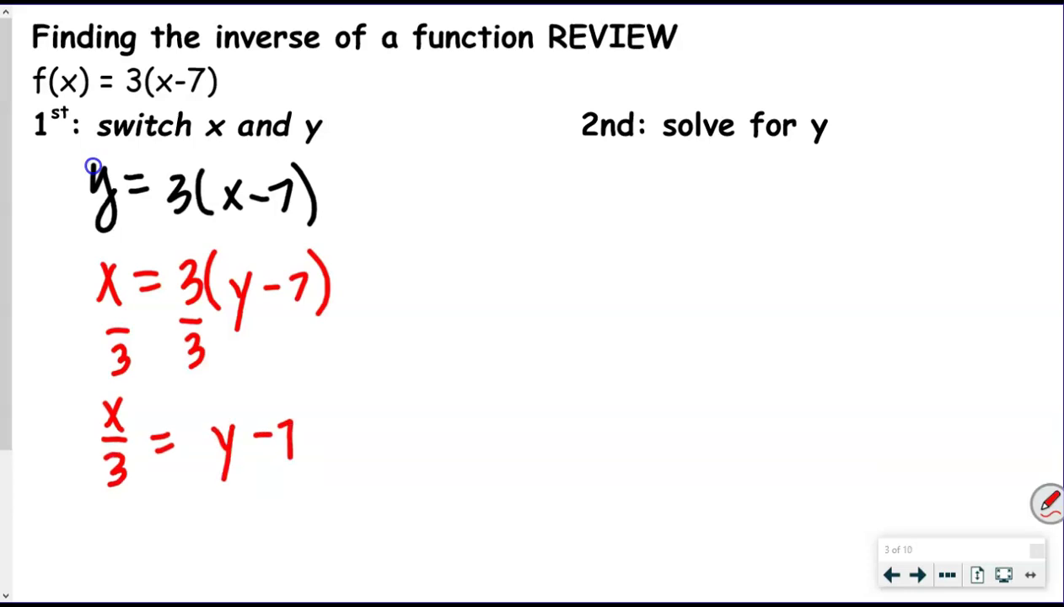
drag(309, 420, 309, 445)
mouse_move(299, 432)
mouse_down()
mouse_move(323, 428)
mouse_move(340, 447)
mouse_up()
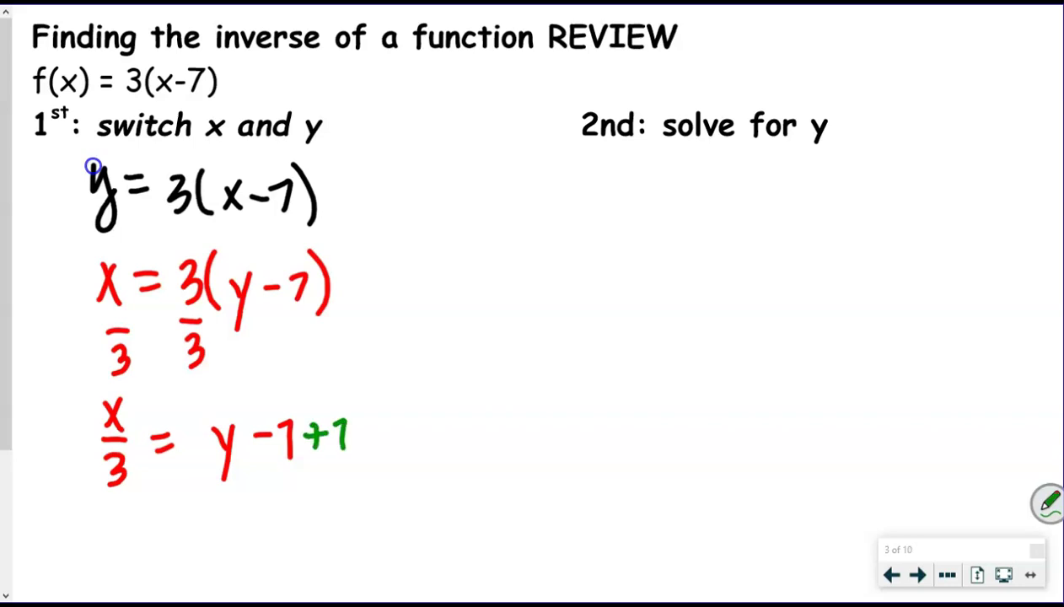
drag(176, 423, 172, 457)
- Write the inverse x/3 + 7 = y under '2nd: solve for y'
drag(606, 190, 625, 216)
drag(631, 184, 616, 222)
mouse_move(603, 237)
mouse_down()
mouse_move(638, 232)
mouse_move(604, 281)
mouse_up()
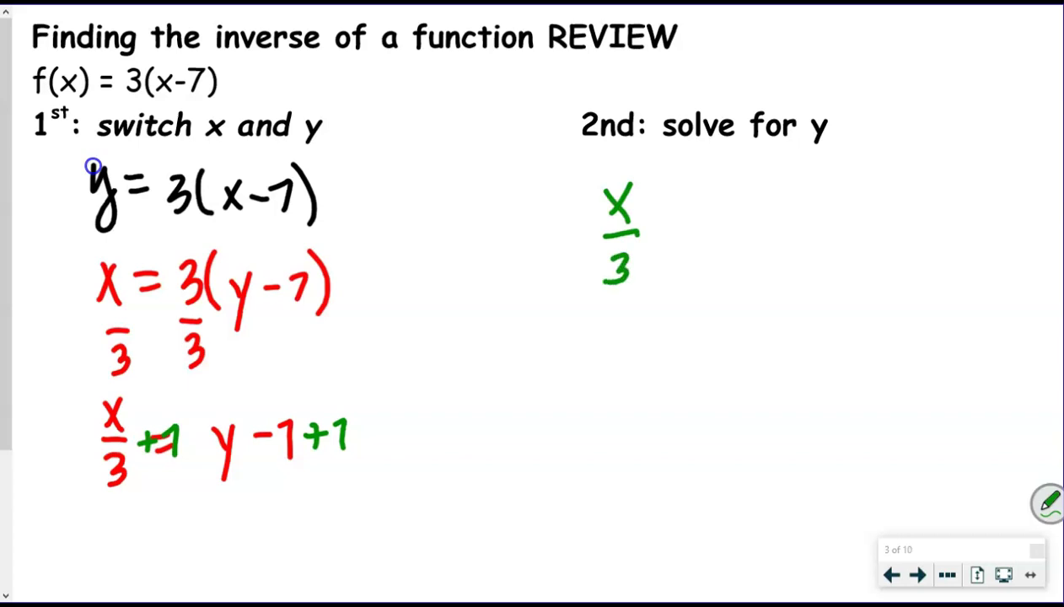
mouse_move(673, 221)
mouse_down()
mouse_move(675, 246)
mouse_move(707, 250)
mouse_up()
mouse_move(748, 228)
mouse_down()
mouse_move(776, 224)
mouse_move(777, 238)
mouse_up()
drag(786, 215, 795, 267)
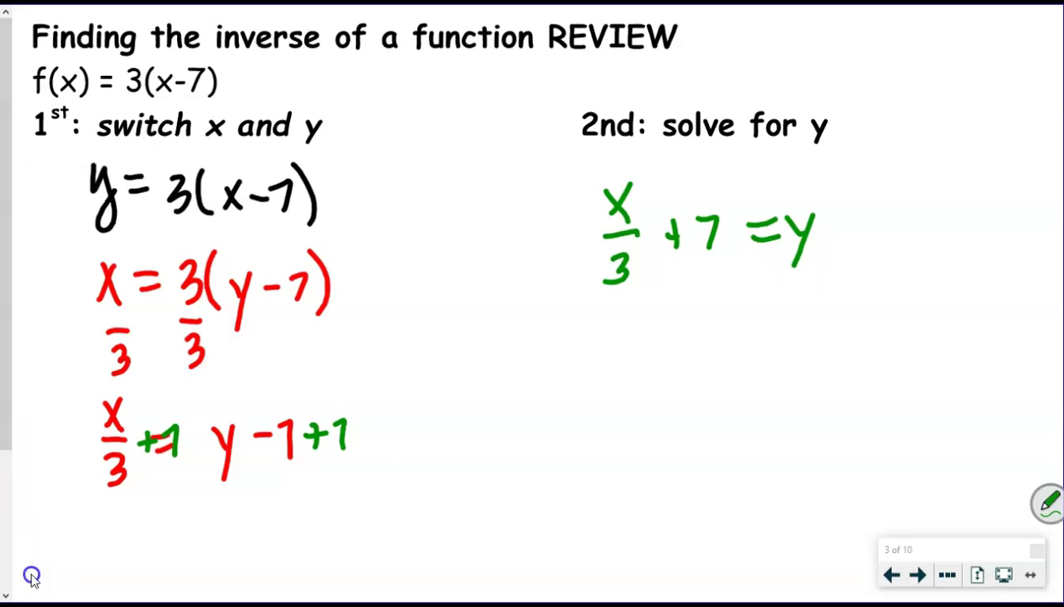
key(alt+Tab)
- Enter 3(x-7) on line 1 and x/3+7 on line 2
click(112, 183)
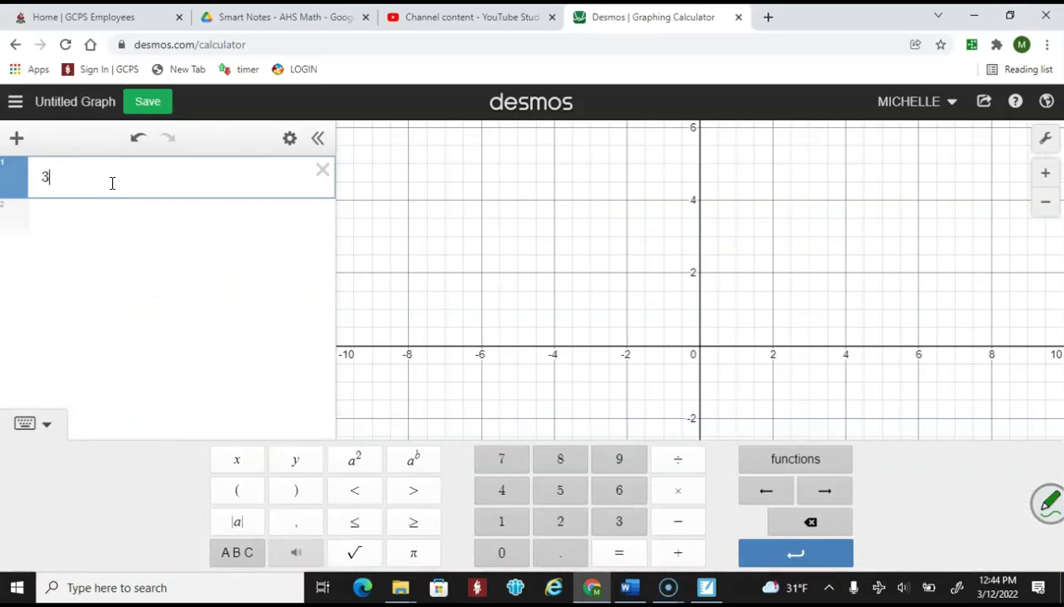
text(3(x)
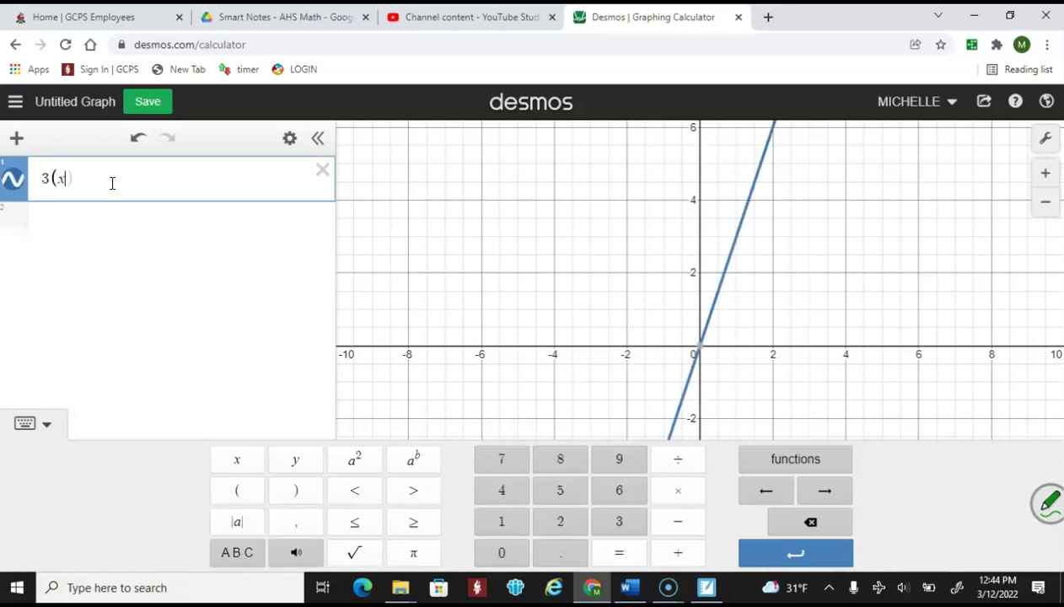
text(-7)
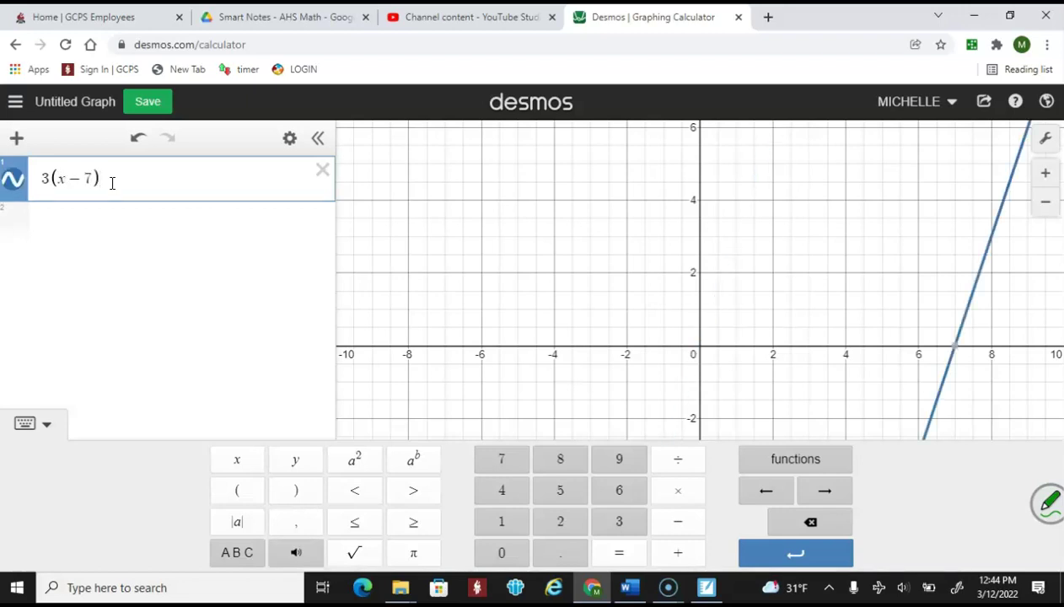
click(149, 225)
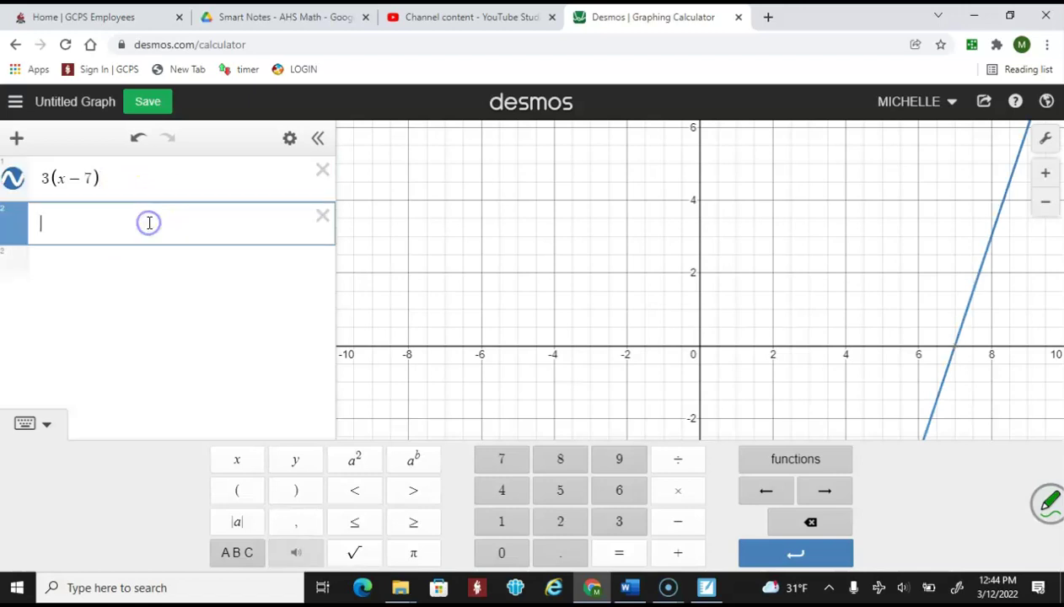
click(139, 219)
text(x)
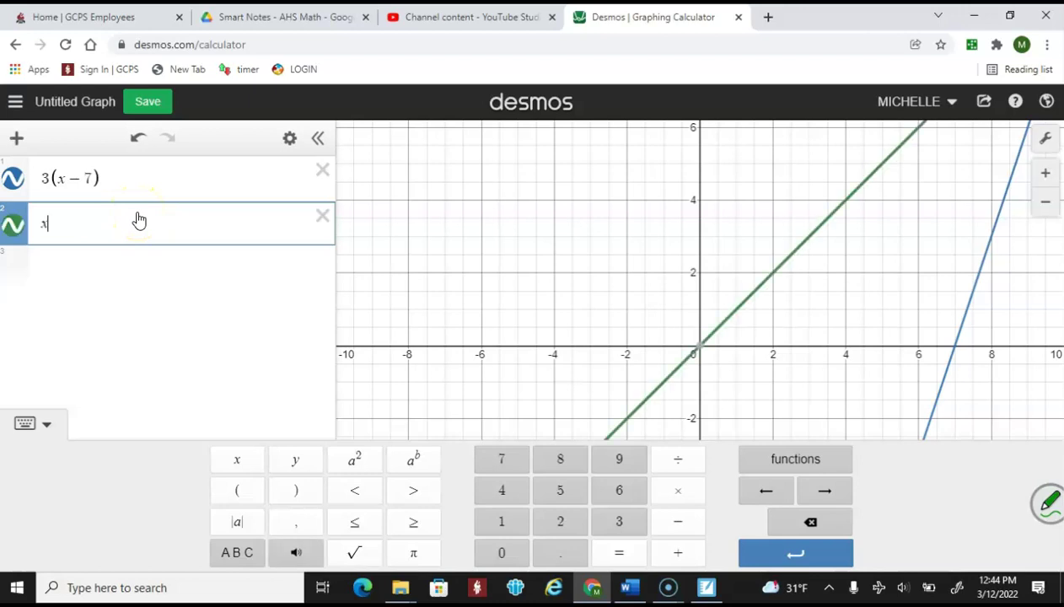
text(/3)
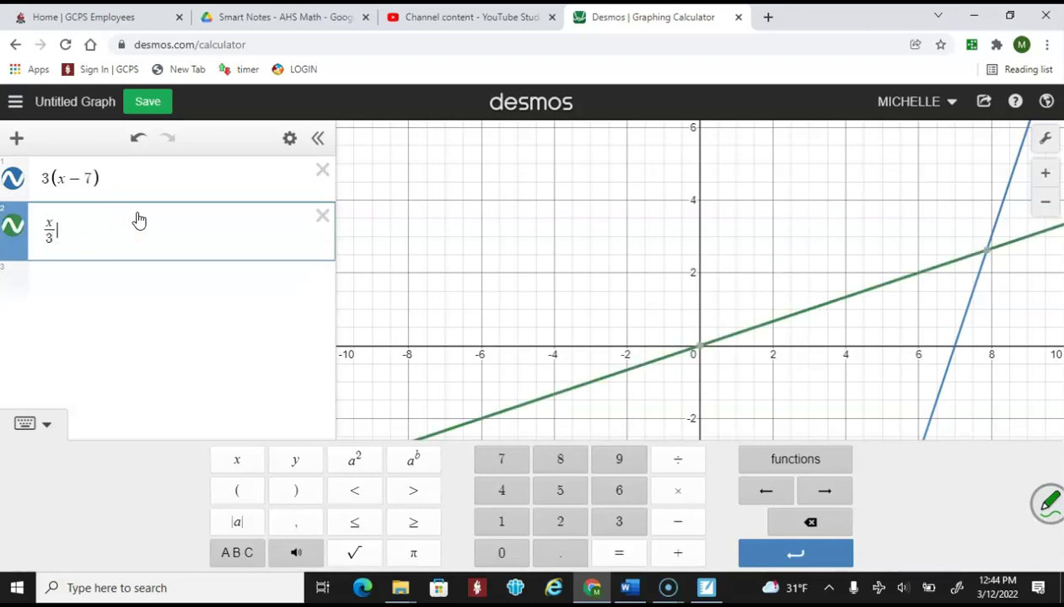
text(+)
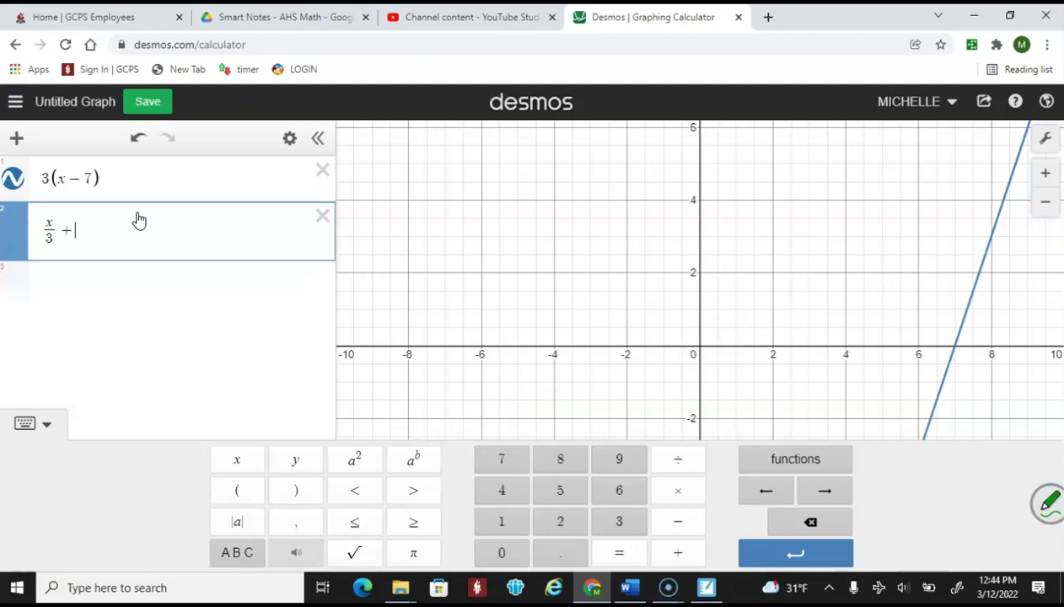
text(7)
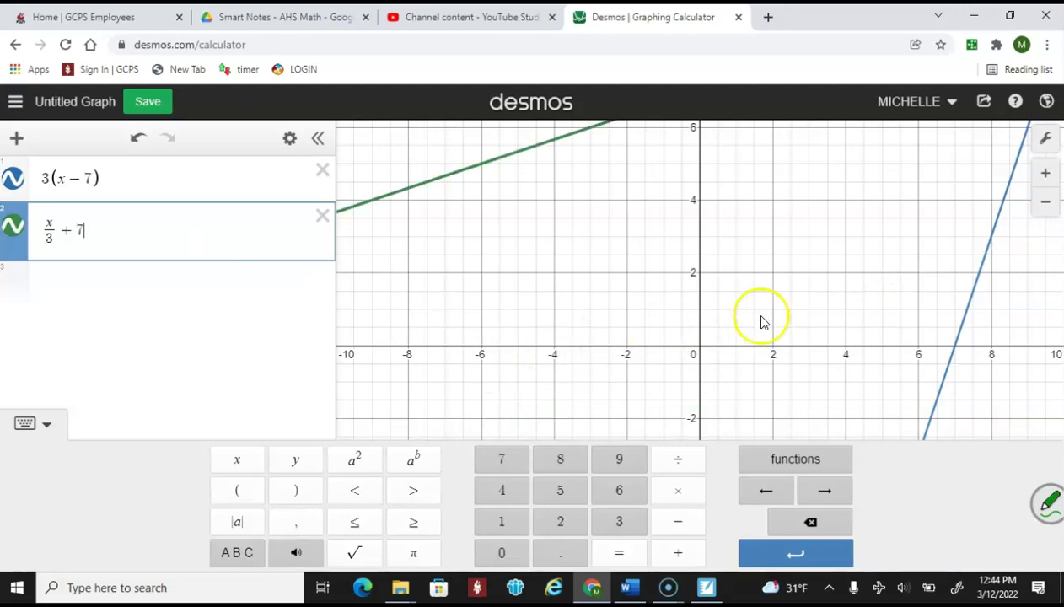
- Zoom out and pan so the two lines' crossing near (10.5, 10.5) is visible
scroll(765, 321, up, 2)
scroll(765, 320, down, 2)
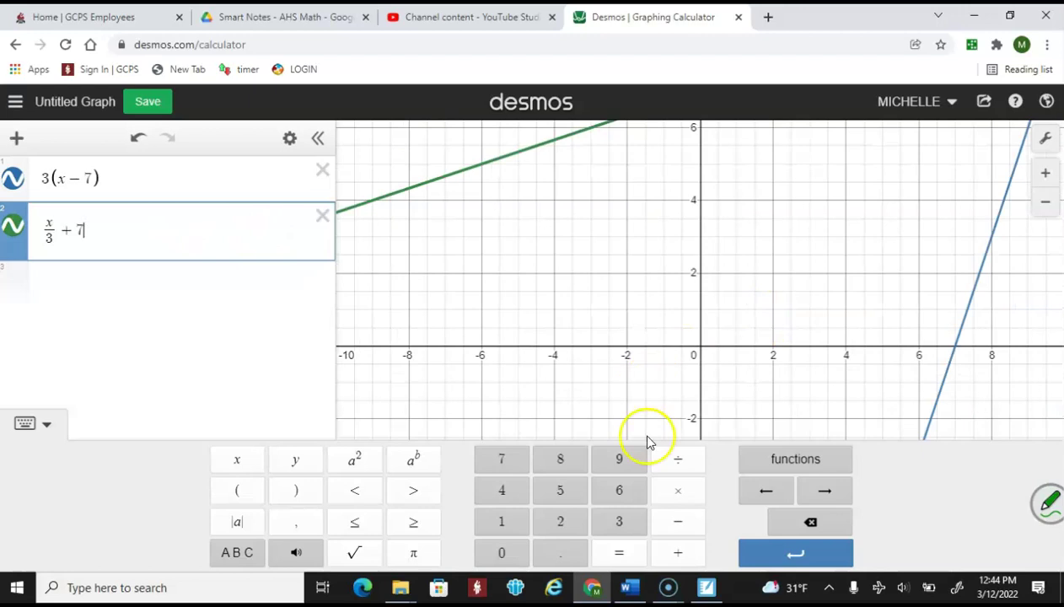
click(751, 298)
scroll(753, 321, down, 3)
scroll(752, 325, down, 3)
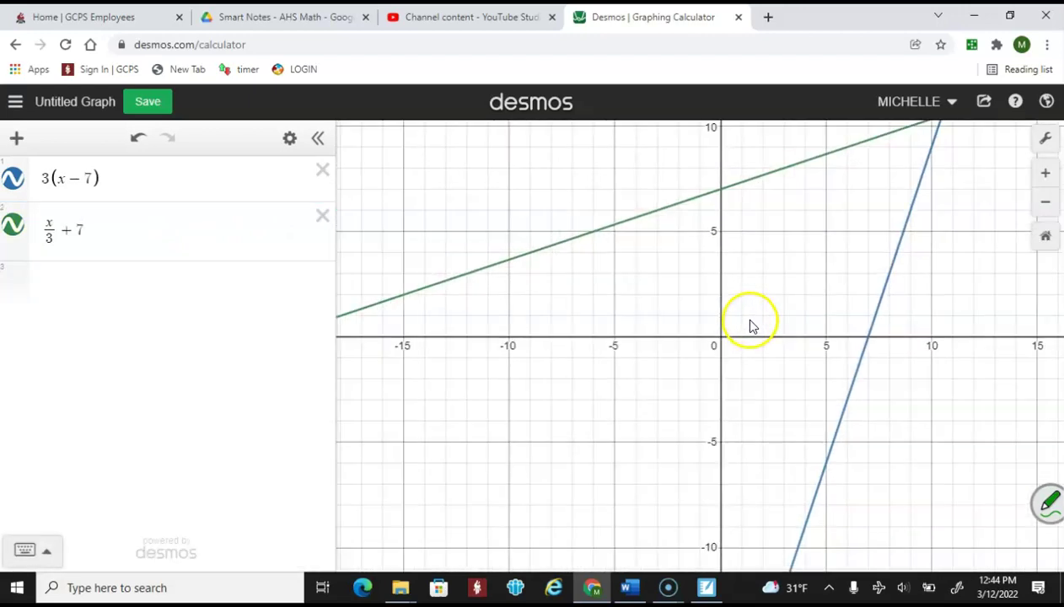
drag(948, 323, 875, 413)
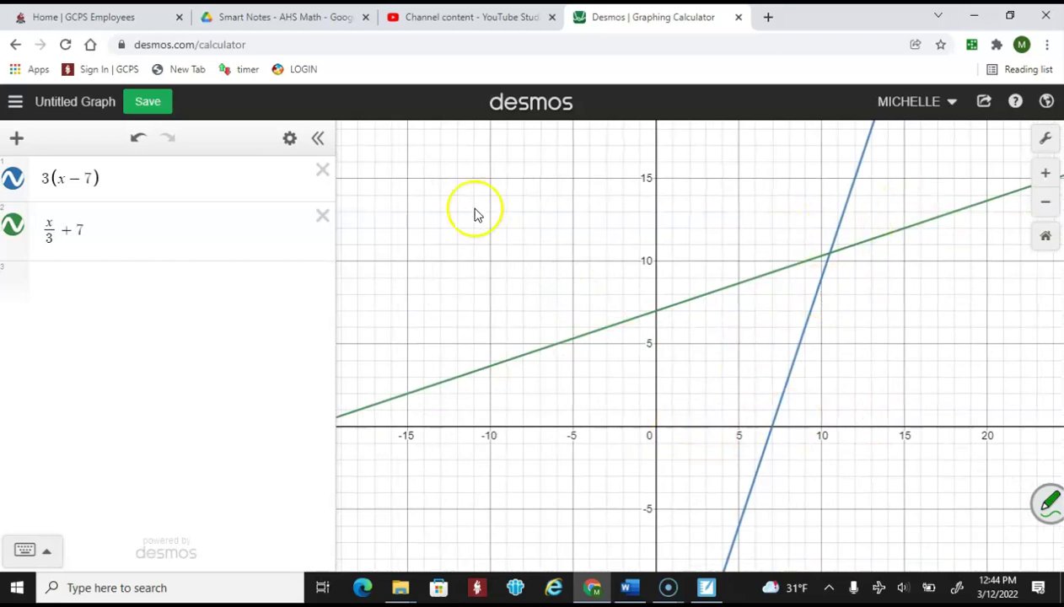
click(287, 137)
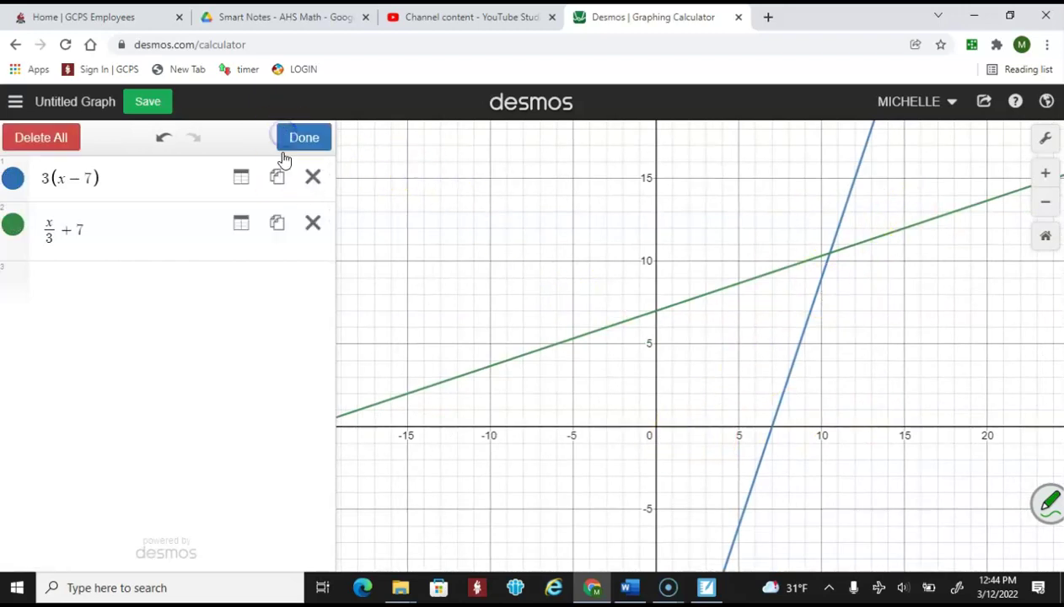
- Create value tables for 3(x − 7) and x/3 + 7
click(241, 178)
scroll(225, 253, down, 1)
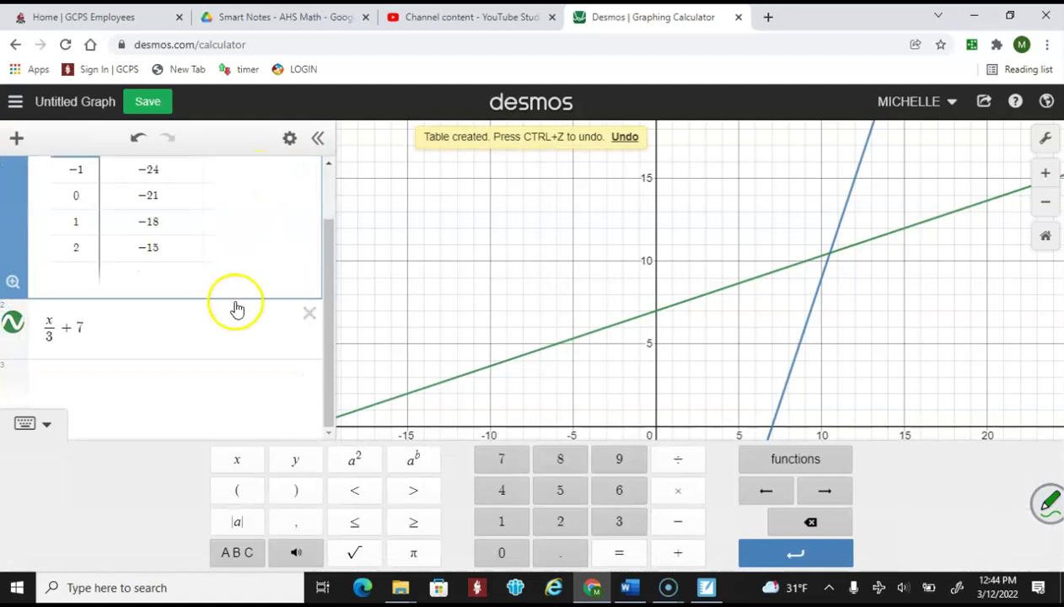
click(258, 324)
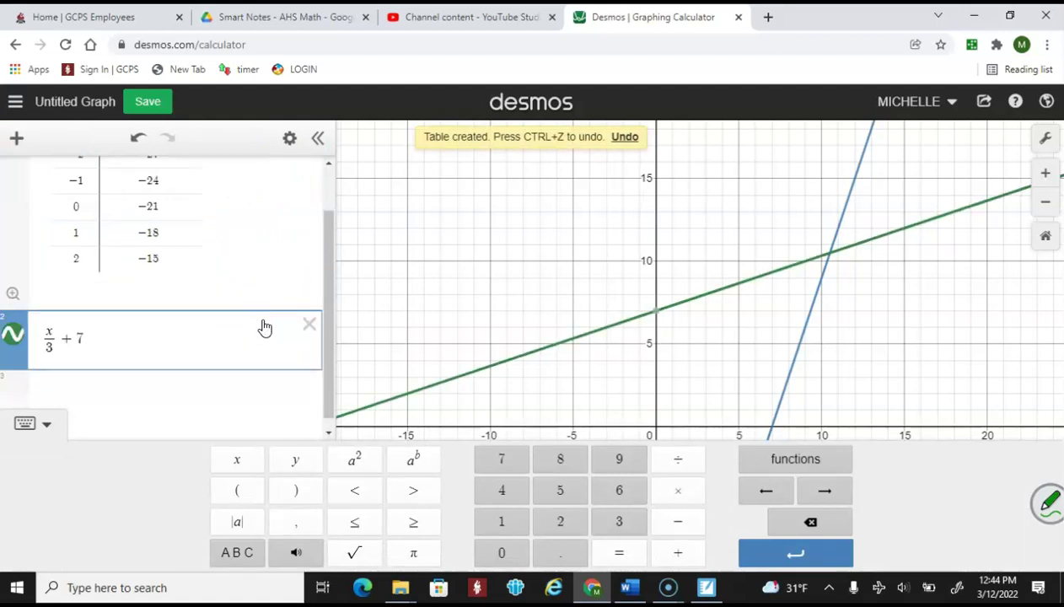
click(289, 137)
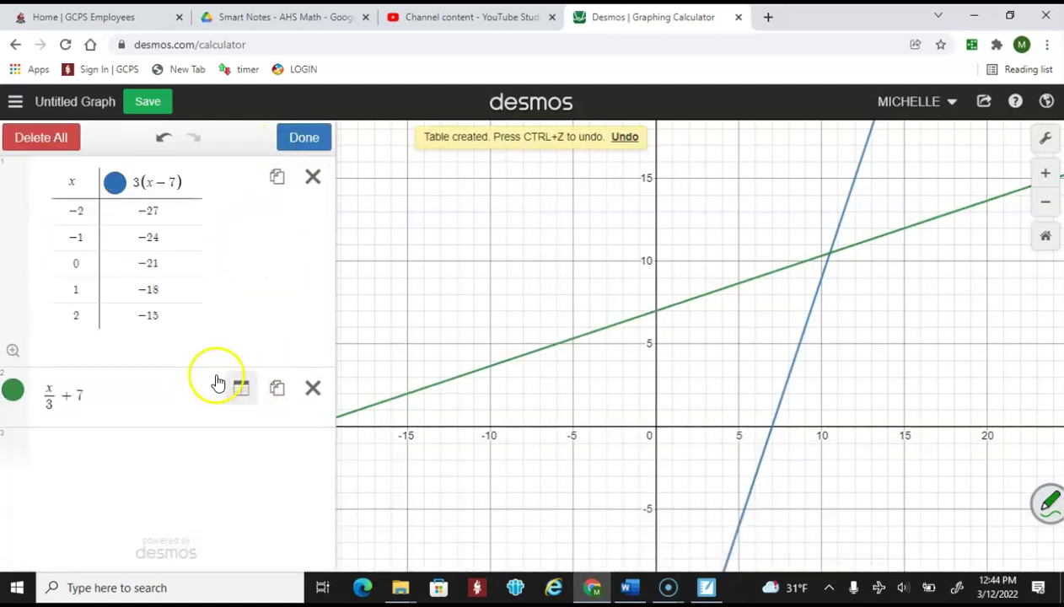
click(241, 388)
- Enter -27 and -24 as x values in the x/3 + 7 table
scroll(214, 280, up, 1)
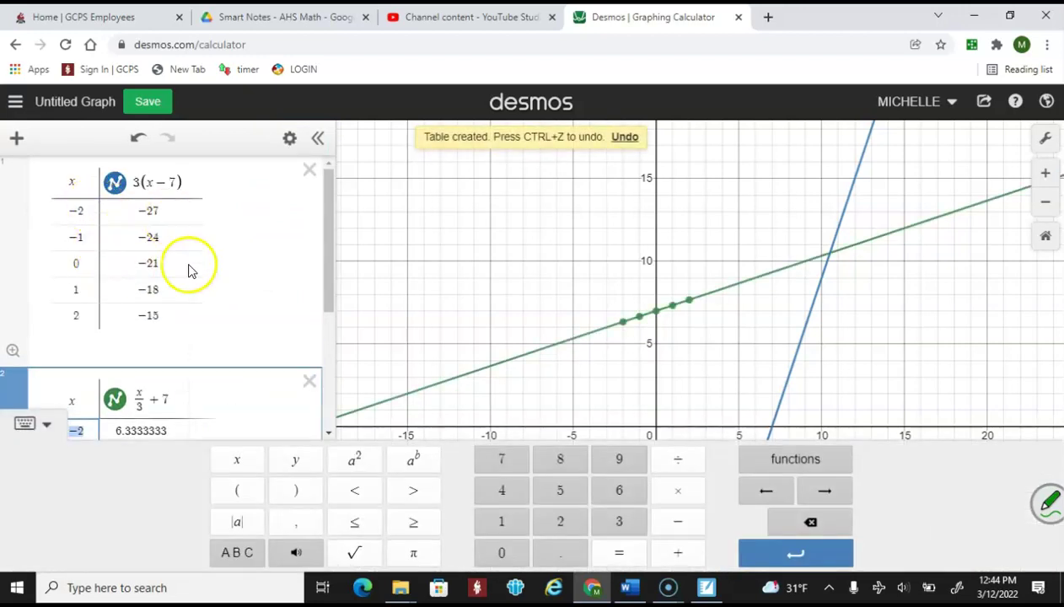
scroll(221, 309, down, 4)
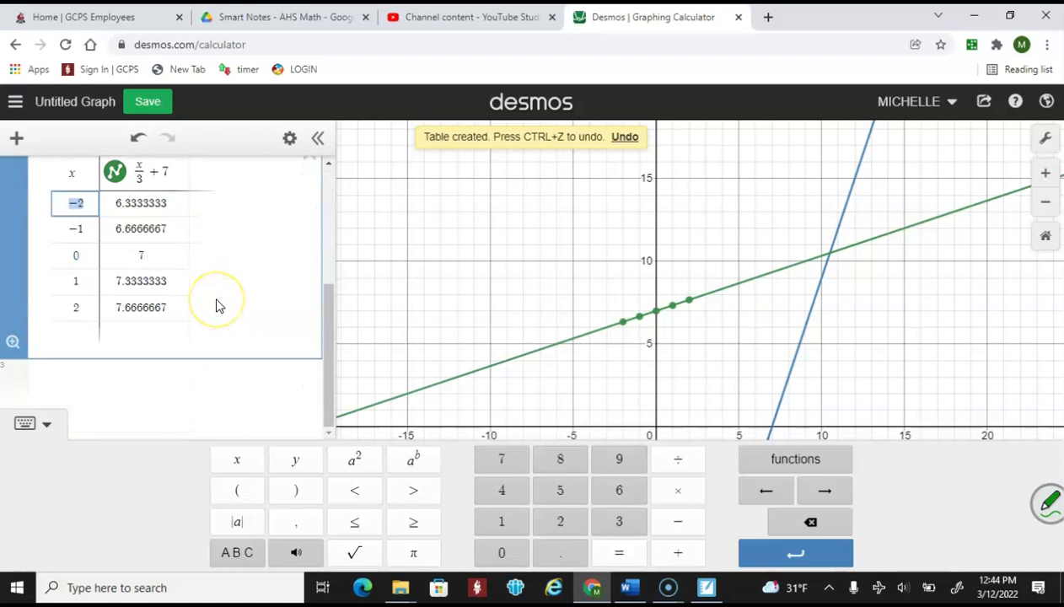
text(-27)
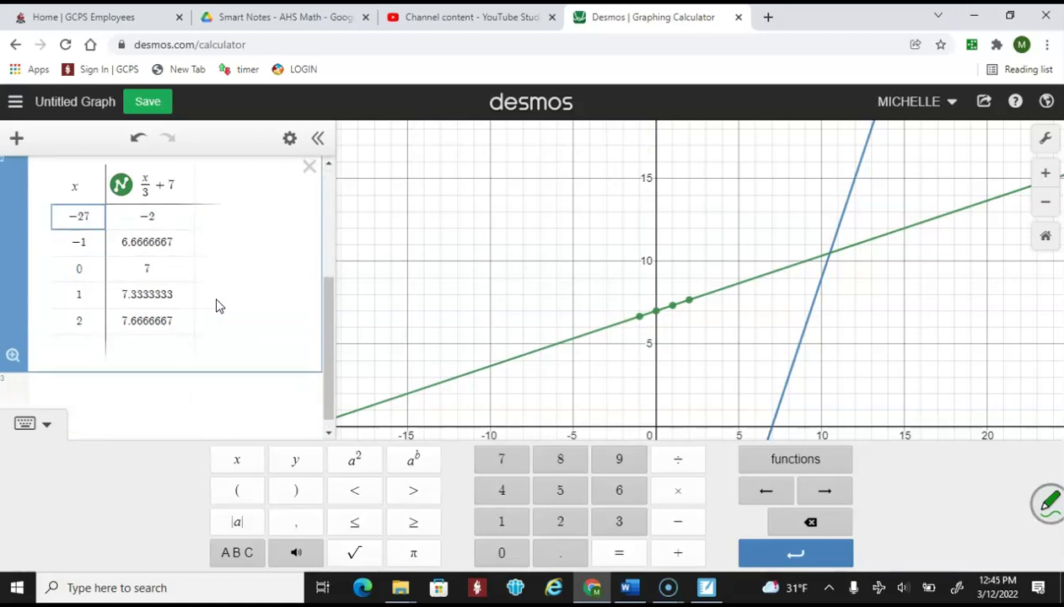
scroll(221, 287, up, 4)
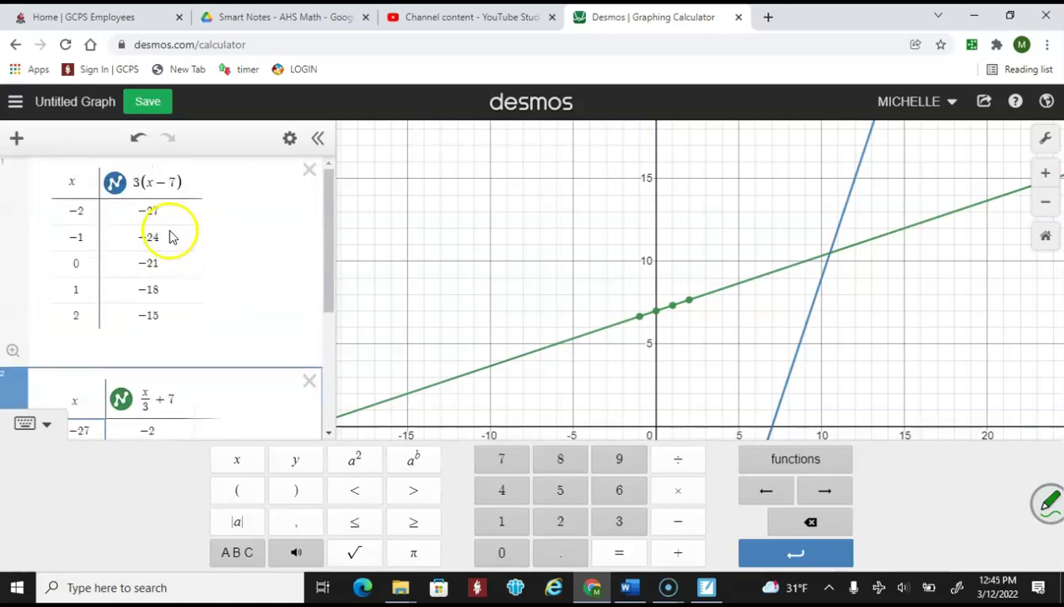
scroll(218, 238, down, 4)
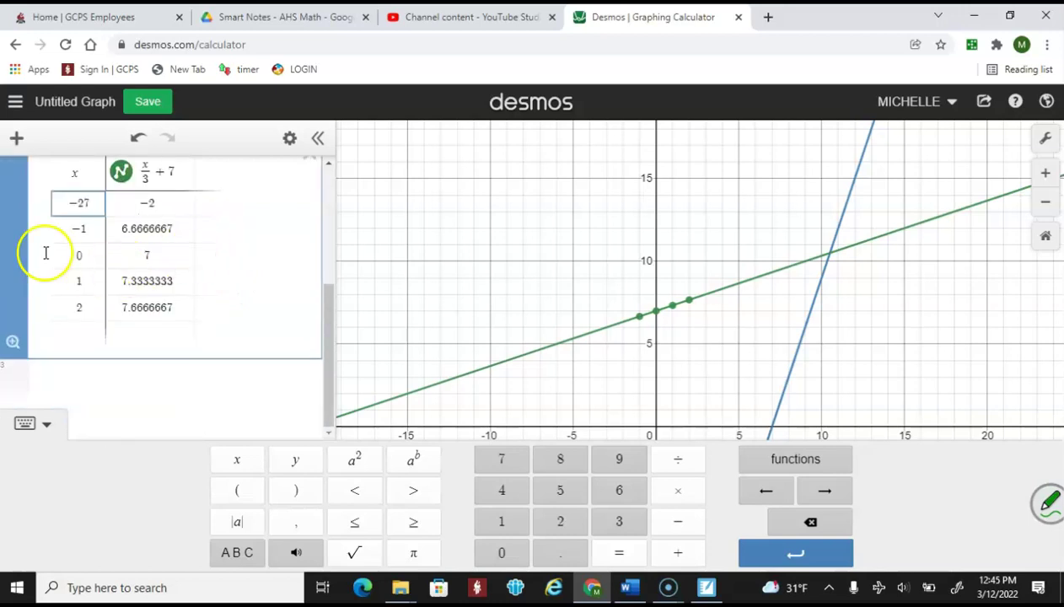
click(86, 233)
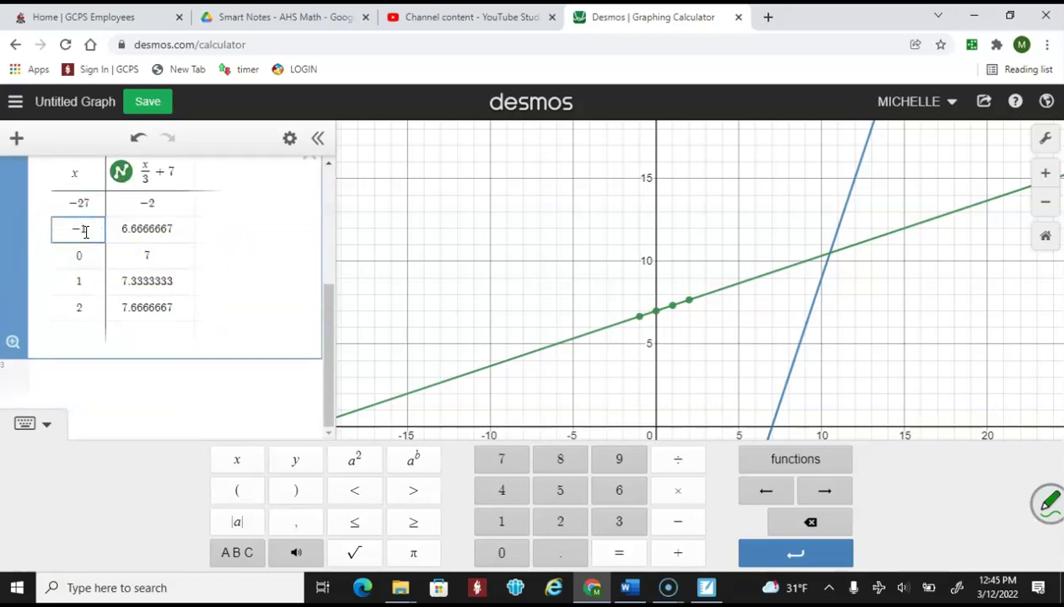
key(BackSpace)
key(BackSpace)
text(-24)
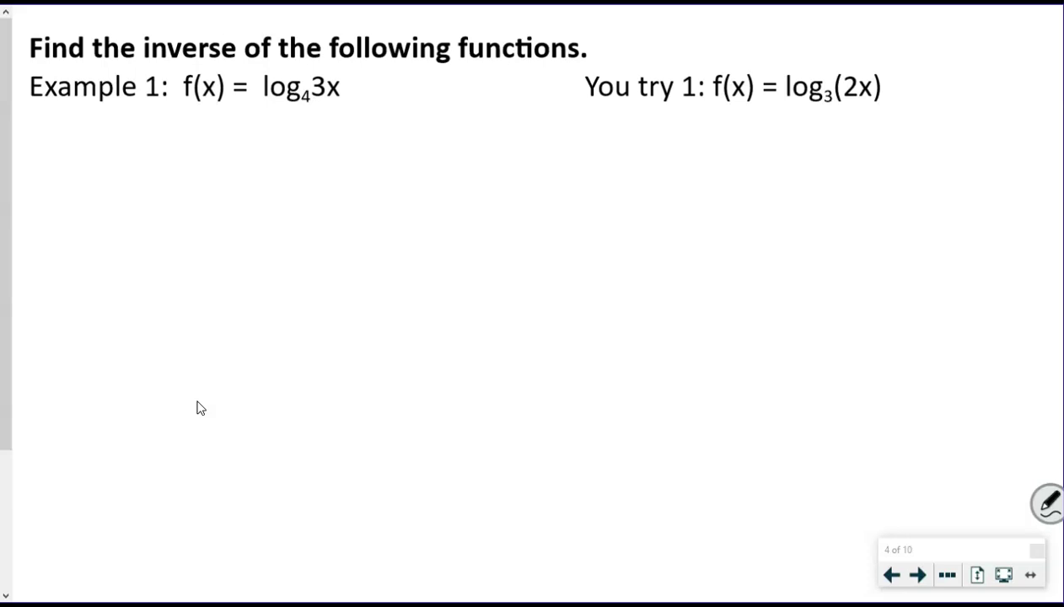
- Write y = log₄3x below Example 1
key(ctrl+e)
key(ctrl+p)
mouse_move(196, 124)
mouse_down()
mouse_move(217, 177)
mouse_move(211, 169)
mouse_up()
mouse_move(229, 143)
mouse_down()
mouse_move(248, 140)
mouse_move(278, 158)
mouse_up()
mouse_move(293, 130)
mouse_down()
mouse_move(319, 144)
mouse_move(306, 184)
mouse_up()
drag(329, 152, 331, 171)
mouse_move(337, 124)
mouse_down()
mouse_move(341, 151)
mouse_move(375, 154)
mouse_up()
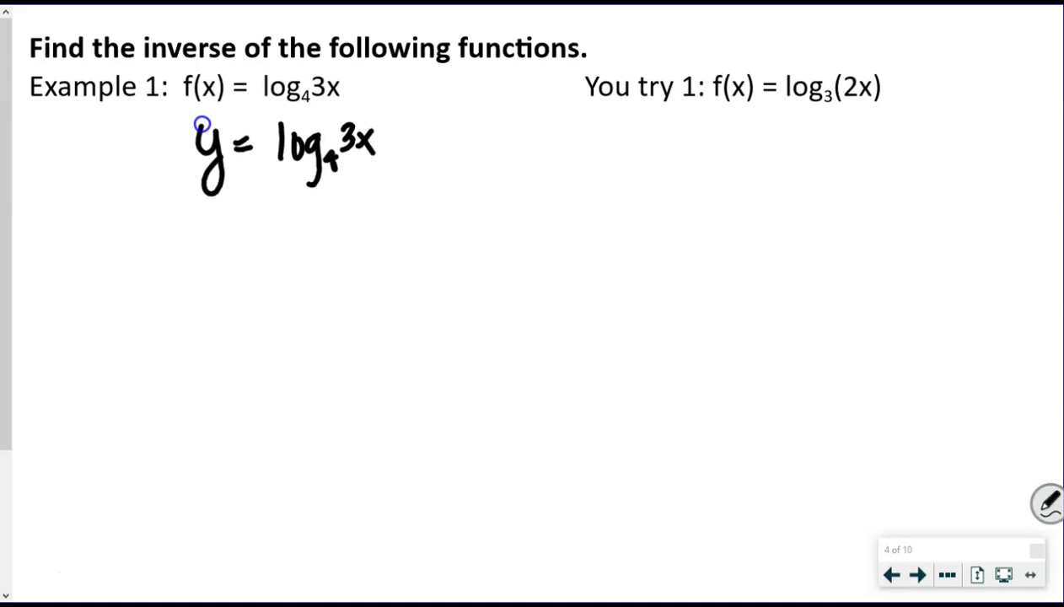
- Swap x and y, writing x = log₄3y underneath
mouse_move(213, 218)
mouse_down()
mouse_move(199, 246)
mouse_move(253, 224)
mouse_up()
drag(232, 239, 275, 240)
mouse_move(284, 216)
mouse_down()
mouse_move(308, 240)
mouse_move(301, 268)
mouse_up()
drag(327, 233, 336, 250)
mouse_move(341, 211)
mouse_down()
mouse_move(346, 235)
mouse_move(373, 239)
mouse_up()
drag(380, 218, 371, 257)
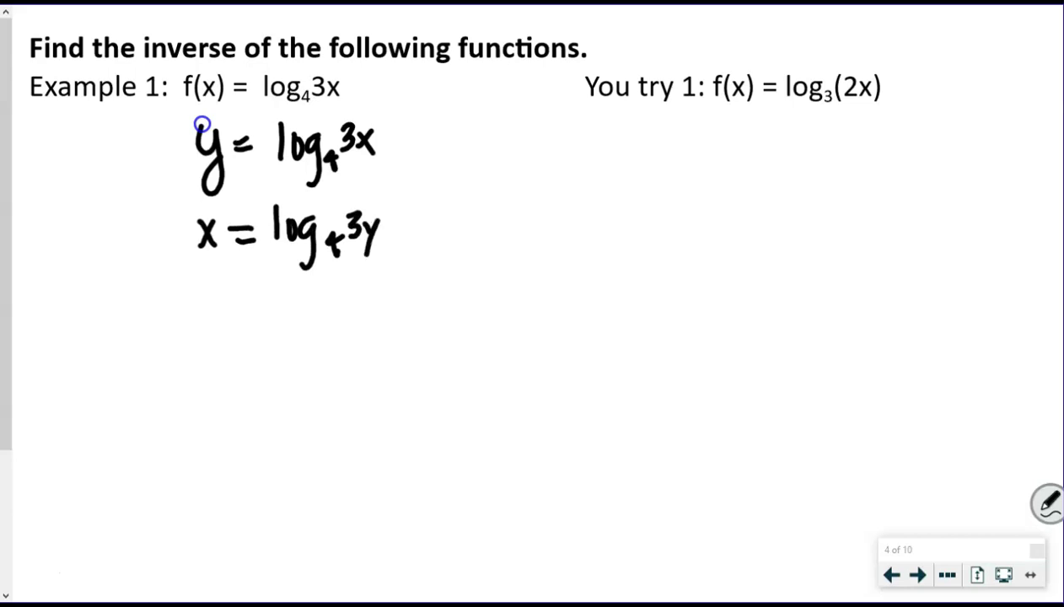
- Rewrite it in exponential form 4ˣ = 3y in red
drag(330, 267, 348, 266)
drag(216, 306, 211, 347)
drag(208, 309, 227, 327)
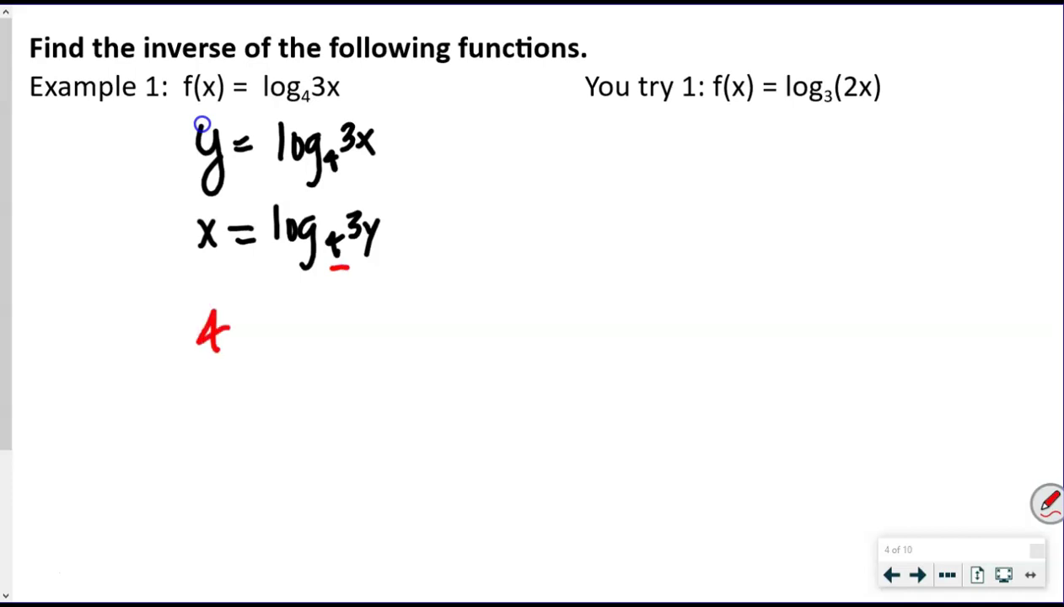
drag(203, 257, 220, 258)
drag(226, 296, 237, 312)
mouse_move(237, 296)
mouse_down()
mouse_move(226, 313)
mouse_move(265, 320)
mouse_up()
mouse_move(243, 334)
mouse_down()
mouse_move(290, 317)
mouse_move(283, 344)
mouse_up()
mouse_move(304, 322)
mouse_down()
mouse_move(285, 345)
mouse_move(316, 340)
mouse_move(315, 371)
mouse_up()
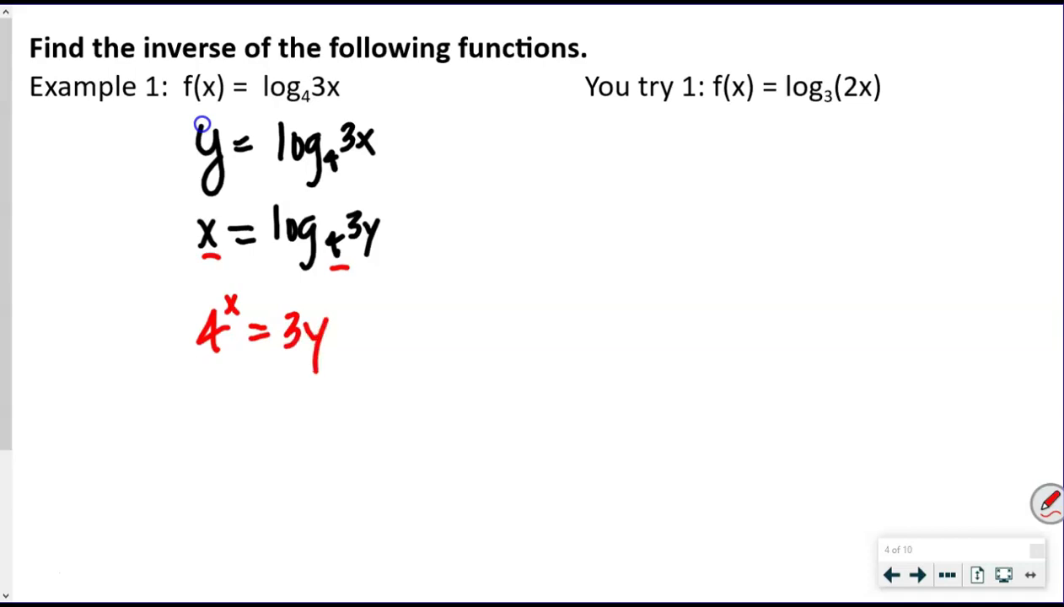
- Divide both sides by 3 and box the inverse y = 4ˣ/3
mouse_move(282, 368)
mouse_down()
mouse_move(334, 359)
mouse_move(301, 412)
mouse_up()
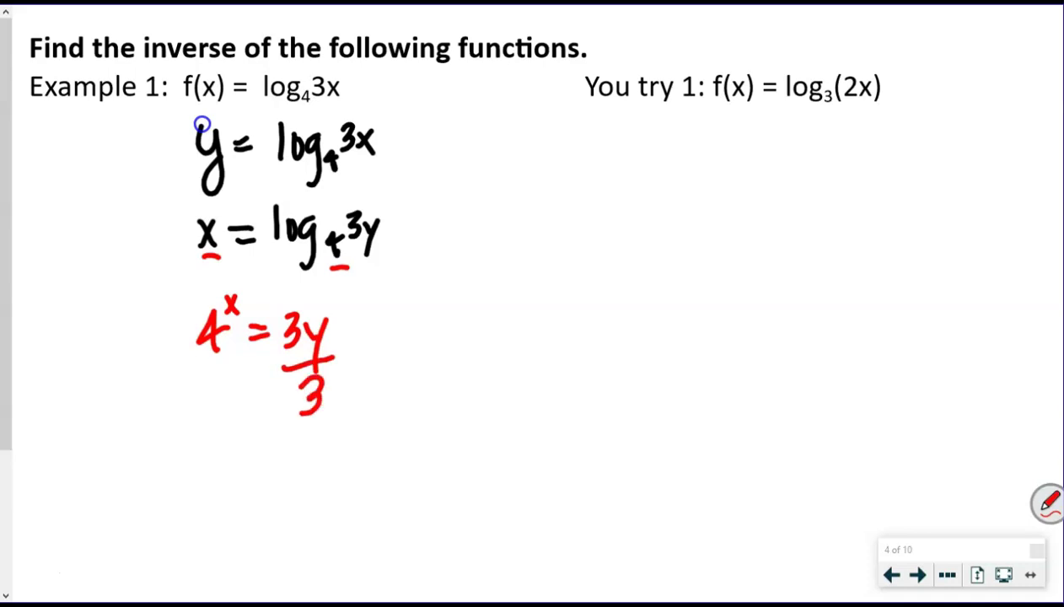
mouse_move(202, 371)
mouse_down()
mouse_move(237, 364)
mouse_move(210, 419)
mouse_up()
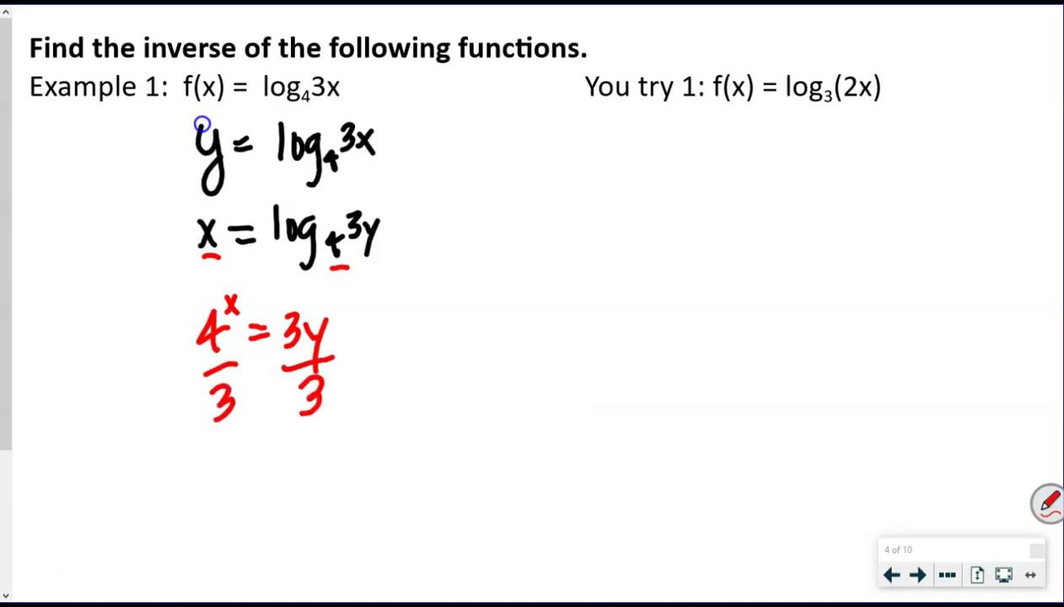
drag(189, 455, 204, 469)
mouse_move(216, 452)
mouse_down()
mouse_move(199, 521)
mouse_move(249, 465)
mouse_move(259, 478)
mouse_up()
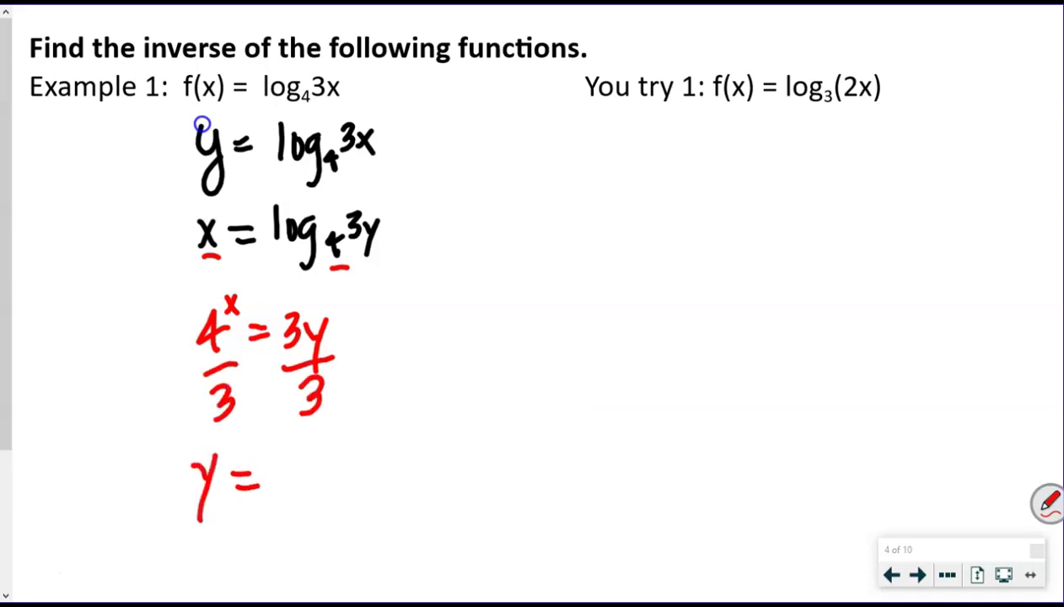
drag(293, 433, 305, 461)
drag(300, 446, 295, 472)
drag(311, 427, 323, 445)
mouse_move(324, 427)
mouse_down()
mouse_move(312, 445)
mouse_move(329, 462)
mouse_move(312, 524)
mouse_up()
drag(173, 439, 172, 550)
mouse_move(175, 420)
mouse_down()
mouse_move(348, 405)
mouse_move(299, 544)
mouse_move(154, 550)
mouse_up()
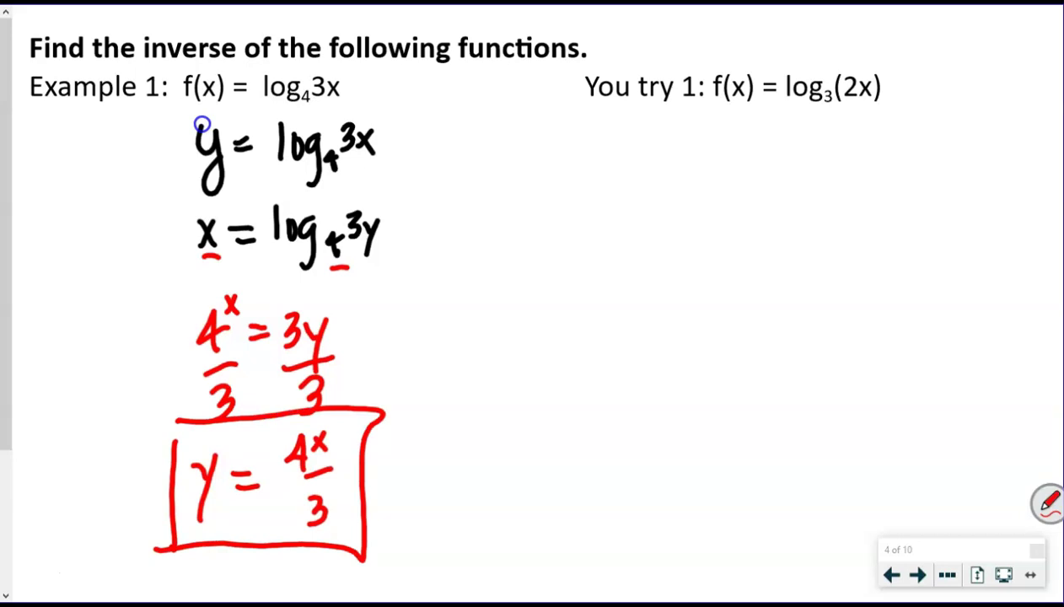
- Begin writing y = log under You try 1 in black
mouse_move(711, 124)
mouse_down()
mouse_move(723, 148)
mouse_move(715, 190)
mouse_up()
mouse_move(736, 140)
mouse_down()
mouse_move(756, 135)
mouse_move(786, 155)
mouse_up()
drag(812, 135, 810, 136)
mouse_move(839, 135)
mouse_down()
mouse_move(843, 165)
mouse_move(812, 176)
mouse_up()
- Finish writing You try 1 as y = log₃(2x)
drag(852, 146, 852, 161)
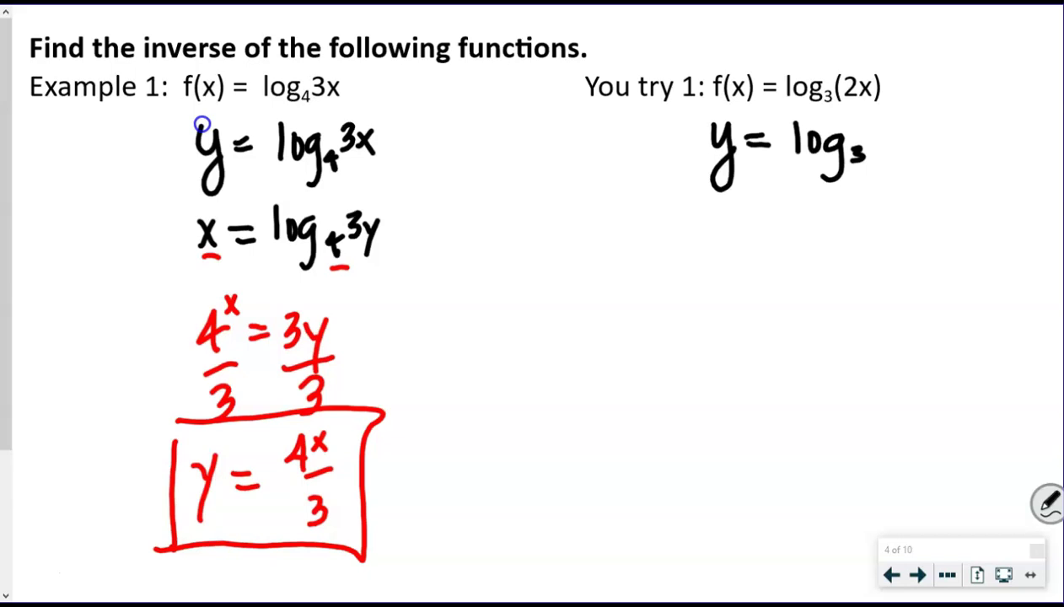
mouse_move(883, 128)
mouse_down()
mouse_move(904, 150)
mouse_move(931, 150)
mouse_up()
drag(928, 131, 911, 152)
drag(877, 108, 875, 162)
drag(938, 107, 940, 167)
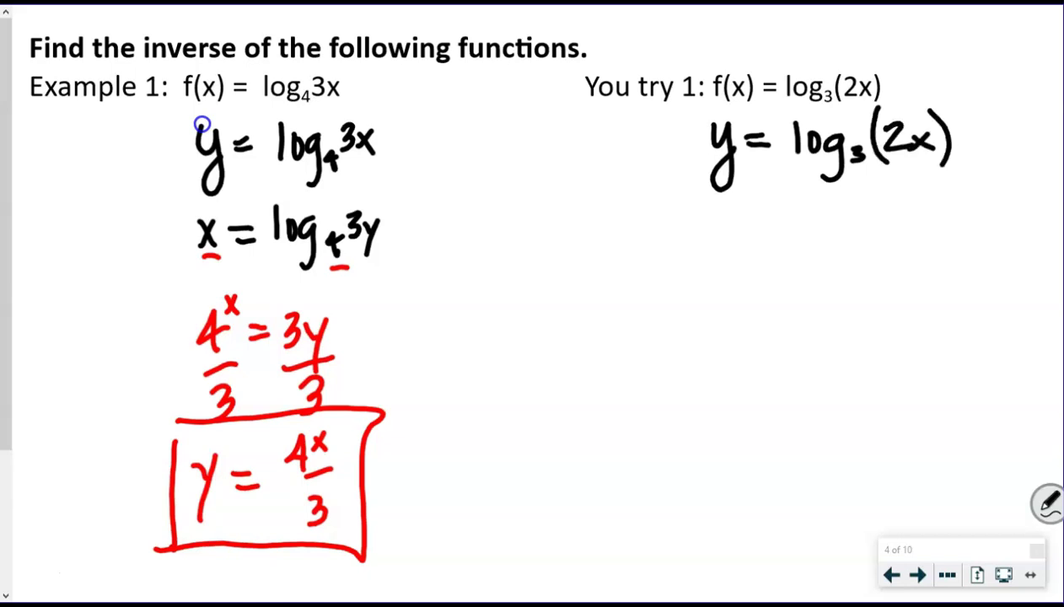
- Write the swapped equation x = log₃(2y) below it
mouse_move(724, 211)
mouse_down()
mouse_move(707, 239)
mouse_move(731, 238)
mouse_up()
drag(732, 215, 762, 224)
drag(789, 202, 791, 233)
mouse_move(815, 211)
mouse_down()
mouse_move(818, 253)
mouse_move(853, 226)
mouse_move(847, 235)
mouse_up()
mouse_move(899, 206)
mouse_down()
mouse_move(897, 239)
mouse_move(936, 221)
mouse_up()
mouse_move(948, 196)
mouse_down()
mouse_move(925, 245)
mouse_move(962, 239)
mouse_up()
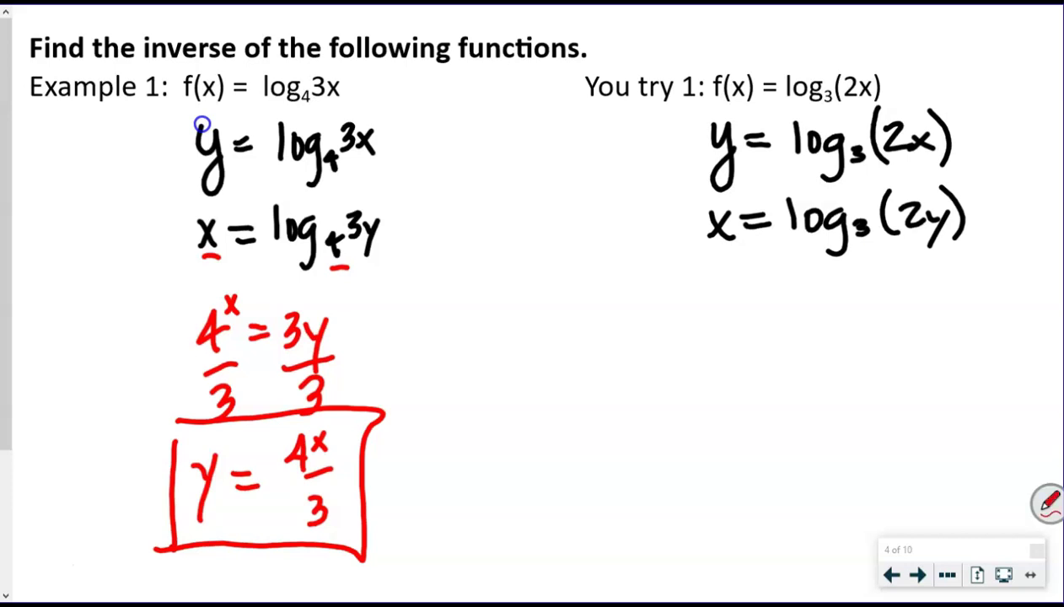
- Rewrite it in exponential form as 3ˣ = 2y
drag(844, 240, 870, 239)
mouse_move(710, 301)
mouse_down()
mouse_move(723, 299)
mouse_move(711, 336)
mouse_up()
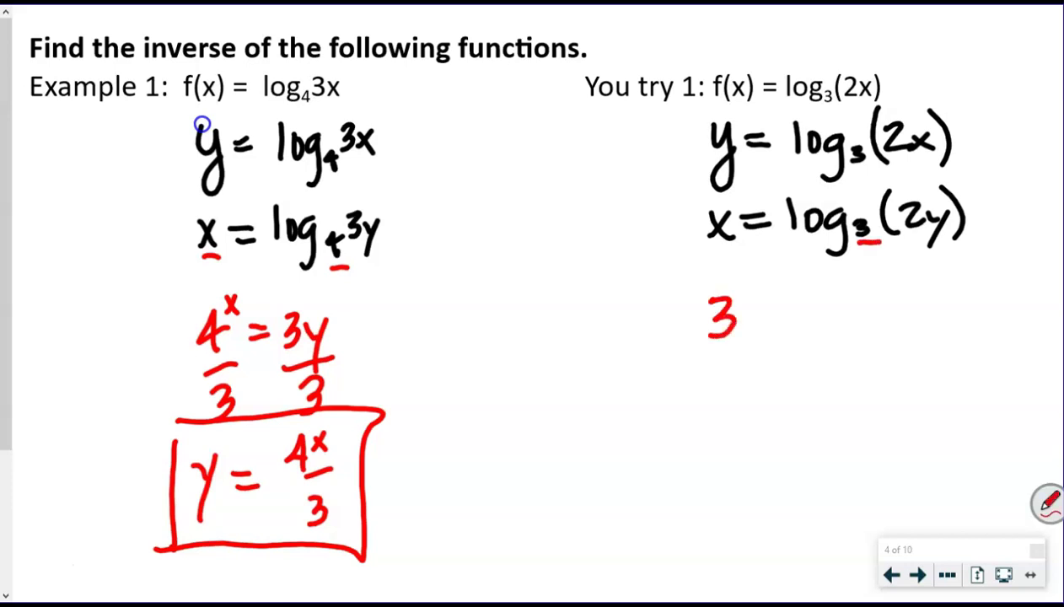
drag(735, 283, 753, 299)
mouse_move(752, 284)
mouse_down()
mouse_move(738, 300)
mouse_move(792, 293)
mouse_move(796, 310)
mouse_up()
drag(808, 295, 845, 319)
mouse_move(852, 300)
mouse_down()
mouse_move(862, 313)
mouse_move(874, 295)
mouse_up()
drag(883, 296, 860, 337)
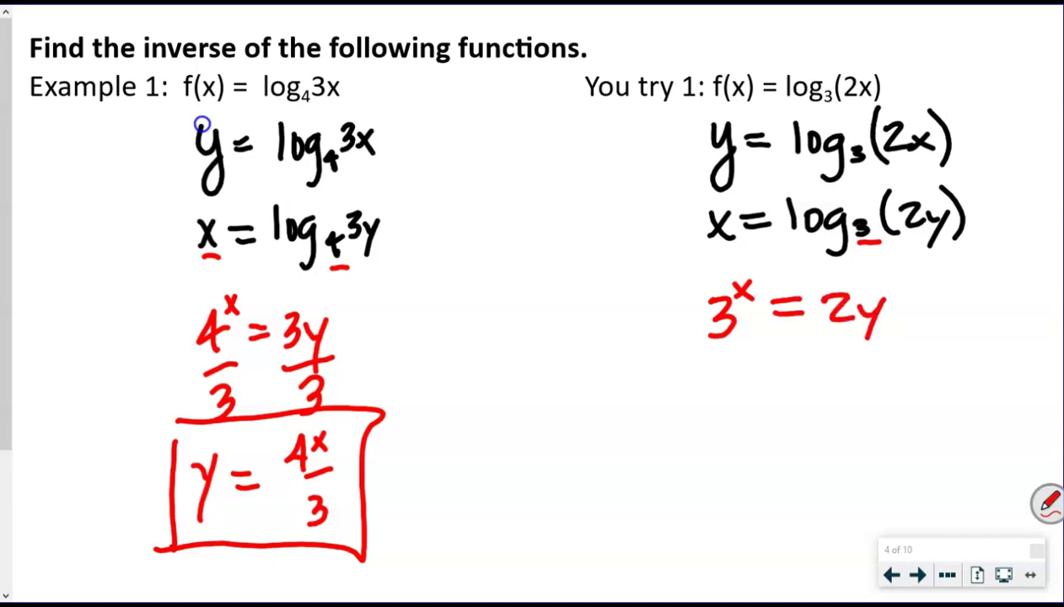
- Divide both sides of 3ˣ = 2y by 2 and begin y =
drag(833, 331, 896, 333)
drag(856, 351, 888, 370)
mouse_move(705, 355)
mouse_down()
mouse_move(746, 354)
mouse_move(749, 393)
mouse_up()
mouse_move(690, 435)
mouse_down()
mouse_move(709, 460)
mouse_move(708, 489)
mouse_up()
drag(744, 440, 773, 437)
drag(742, 455, 774, 452)
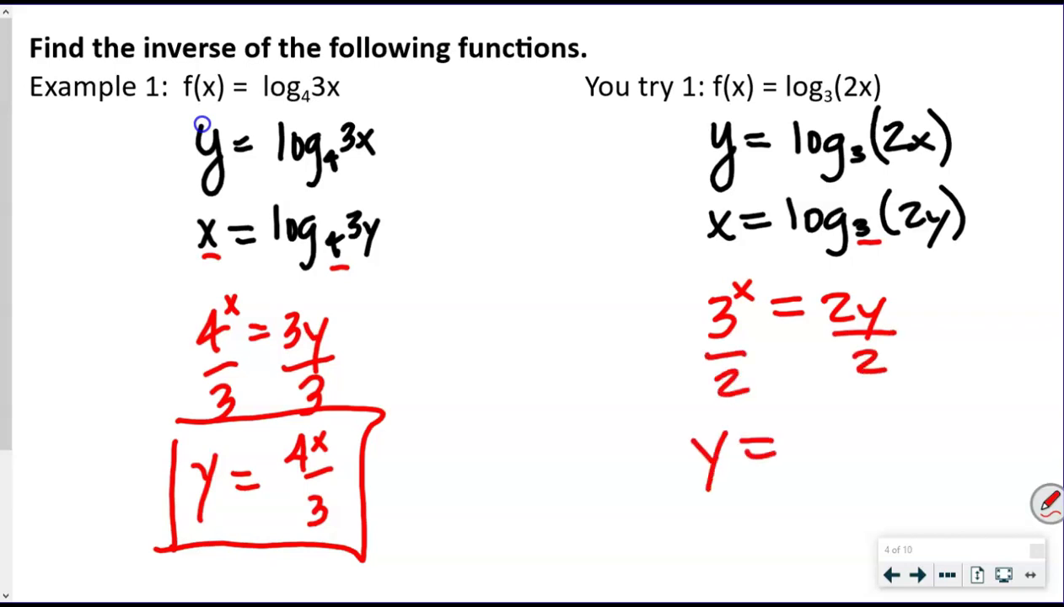
- Complete and box the inverse y = 3ˣ/2, then advance to the Example 2 slide
drag(793, 399, 801, 433)
drag(827, 396, 847, 410)
mouse_move(847, 390)
mouse_down()
mouse_move(805, 442)
mouse_move(869, 435)
mouse_up()
drag(816, 459, 860, 477)
mouse_move(656, 417)
mouse_down()
mouse_move(672, 521)
mouse_move(898, 393)
mouse_move(904, 469)
mouse_move(667, 523)
mouse_up()
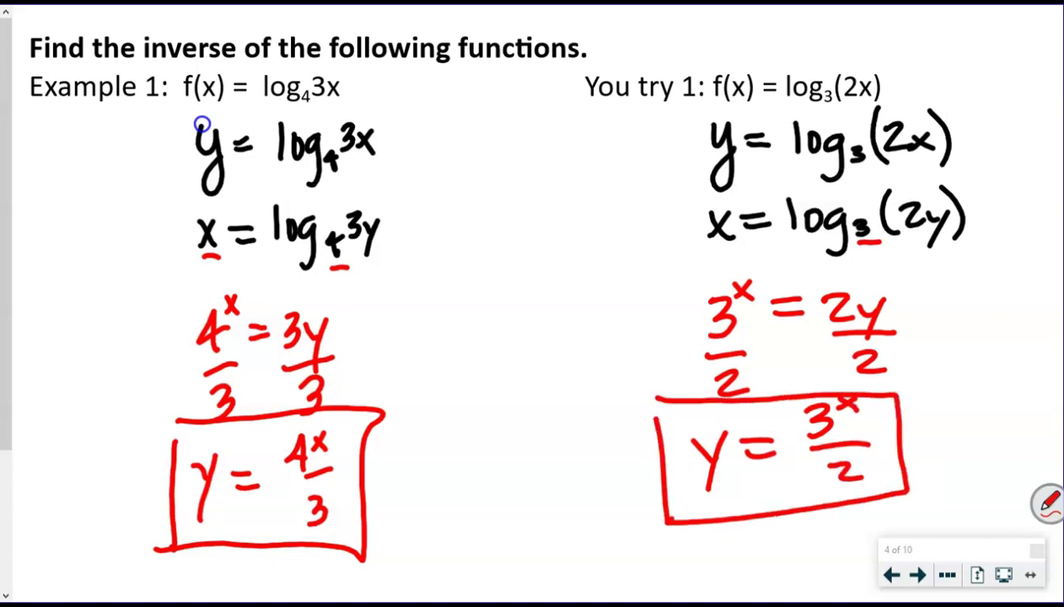
click(918, 575)
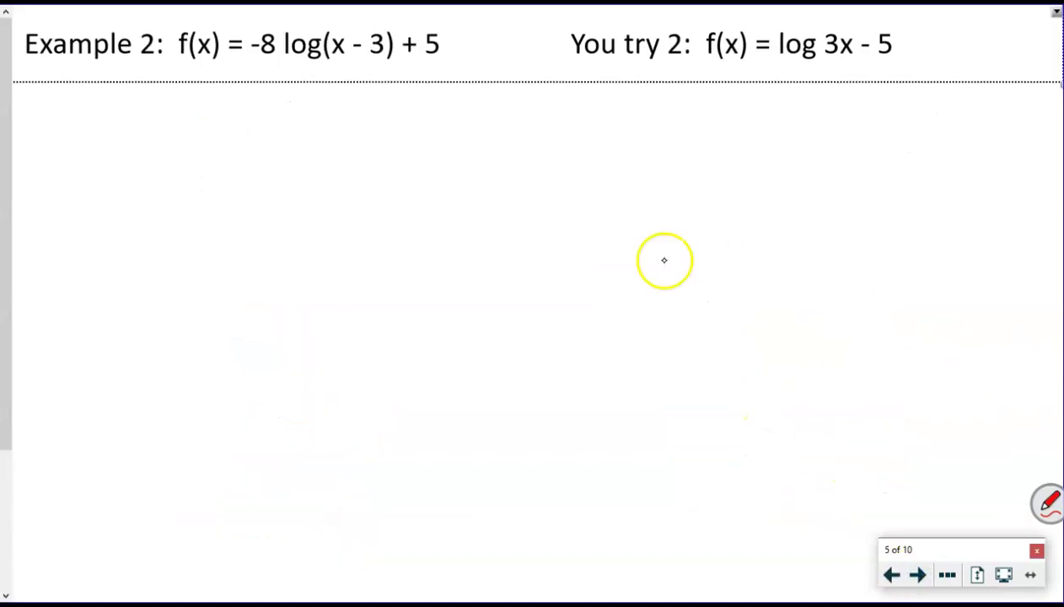
- Dismiss the stray text box and write y = -8 log(x-3)+5 in black ink
double_click(577, 166)
click(656, 180)
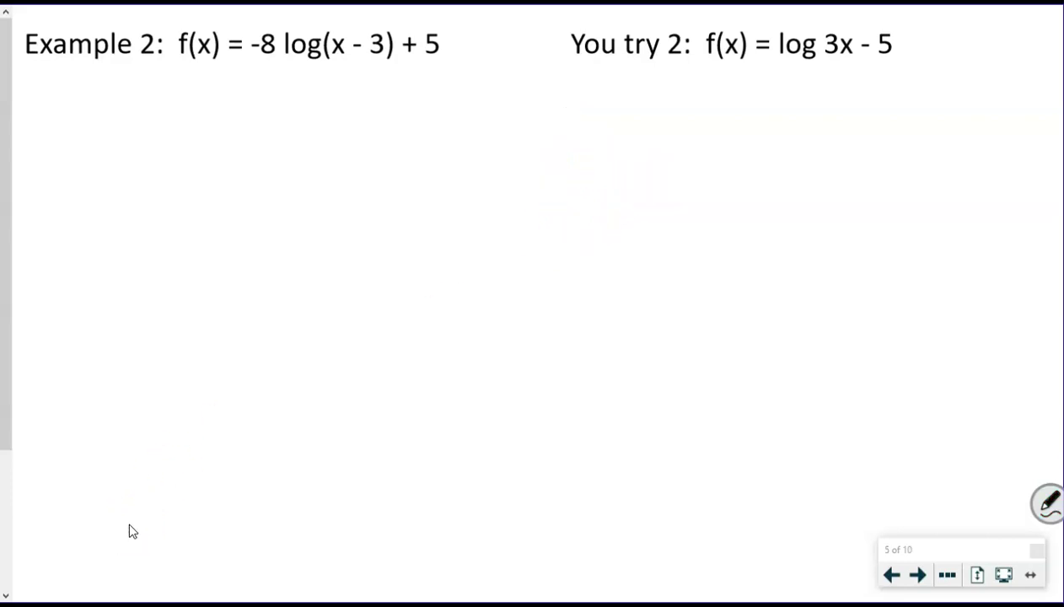
drag(187, 81, 197, 151)
drag(215, 95, 235, 92)
mouse_move(217, 107)
mouse_down()
mouse_move(265, 103)
mouse_move(307, 120)
mouse_move(334, 105)
mouse_move(341, 145)
mouse_up()
mouse_move(376, 88)
mouse_down()
mouse_move(369, 122)
mouse_move(404, 115)
mouse_move(397, 118)
mouse_up()
drag(414, 110, 427, 121)
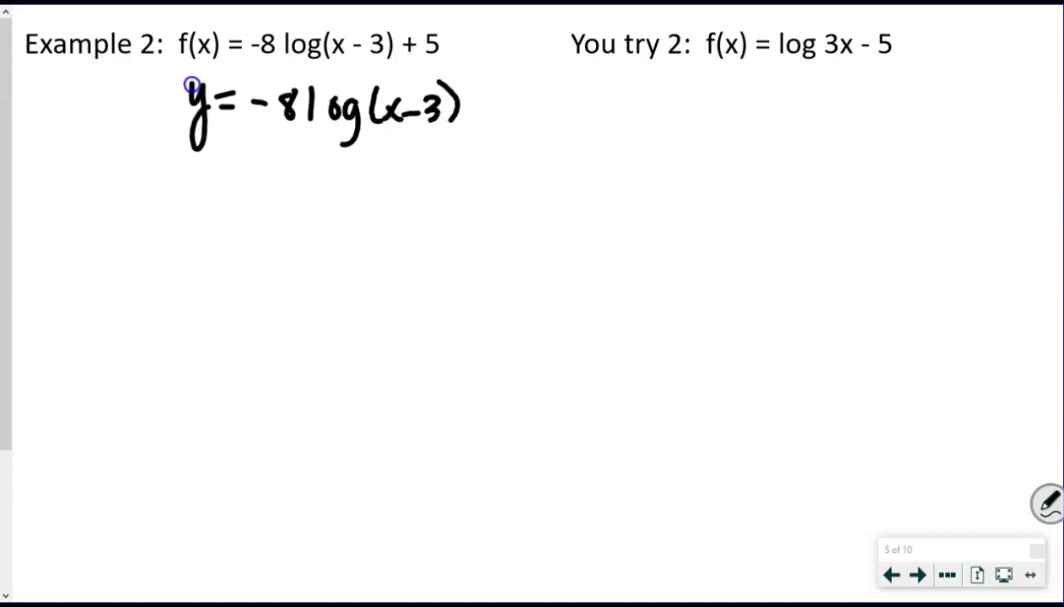
mouse_move(447, 83)
mouse_down()
mouse_move(452, 122)
mouse_move(470, 105)
mouse_up()
drag(493, 89, 481, 116)
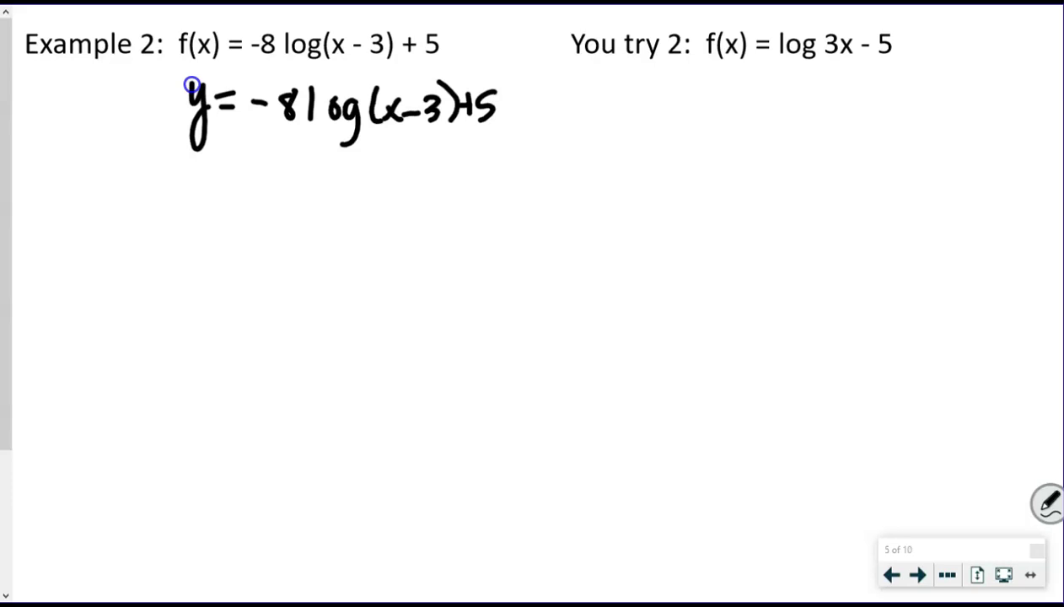
- Write the swapped equation x = -8 log(y-3)+5 underneath
drag(102, 171, 86, 202)
mouse_move(88, 176)
mouse_down()
mouse_move(108, 203)
mouse_move(137, 185)
mouse_up()
drag(114, 198, 167, 195)
drag(196, 175, 213, 209)
mouse_move(240, 182)
mouse_down()
mouse_move(228, 202)
mouse_move(241, 180)
mouse_up()
mouse_move(265, 179)
mouse_down()
mouse_move(247, 231)
mouse_move(281, 177)
mouse_move(280, 214)
mouse_move(301, 204)
mouse_up()
mouse_move(310, 184)
mouse_down()
mouse_move(302, 226)
mouse_move(328, 193)
mouse_move(339, 196)
mouse_move(335, 212)
mouse_up()
mouse_move(354, 172)
mouse_down()
mouse_move(357, 214)
mouse_move(384, 195)
mouse_up()
mouse_move(390, 182)
mouse_down()
mouse_move(390, 208)
mouse_move(404, 195)
mouse_up()
mouse_move(417, 180)
mouse_down()
mouse_move(413, 208)
mouse_move(438, 179)
mouse_up()
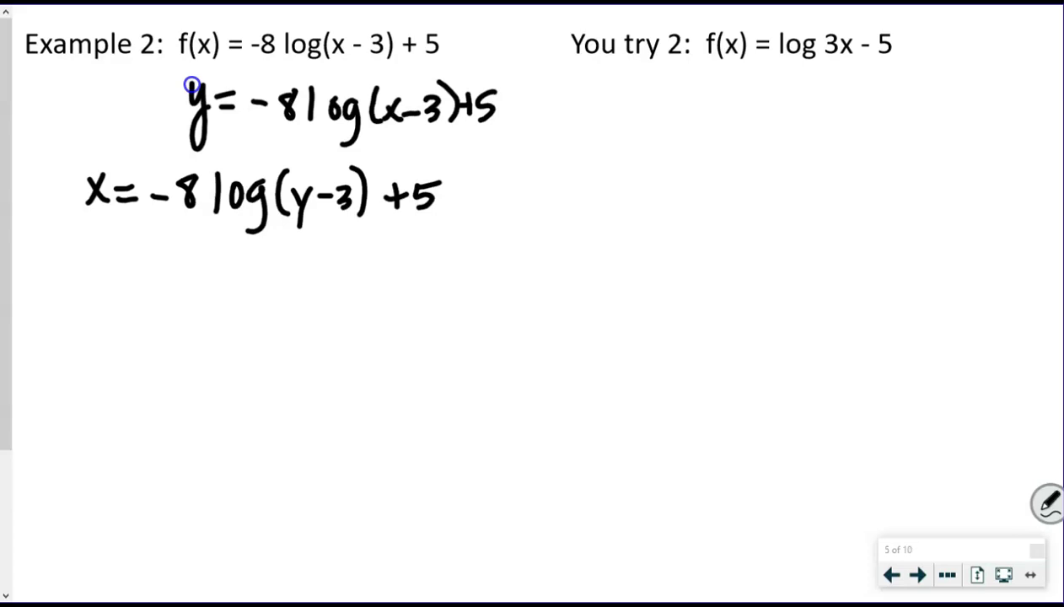
- Subtract 5 from both sides in red and start the line x-5
mouse_move(383, 238)
mouse_down()
mouse_move(398, 235)
mouse_move(411, 251)
mouse_up()
drag(415, 228, 430, 226)
drag(110, 235, 126, 229)
drag(131, 224, 128, 253)
drag(133, 225, 150, 224)
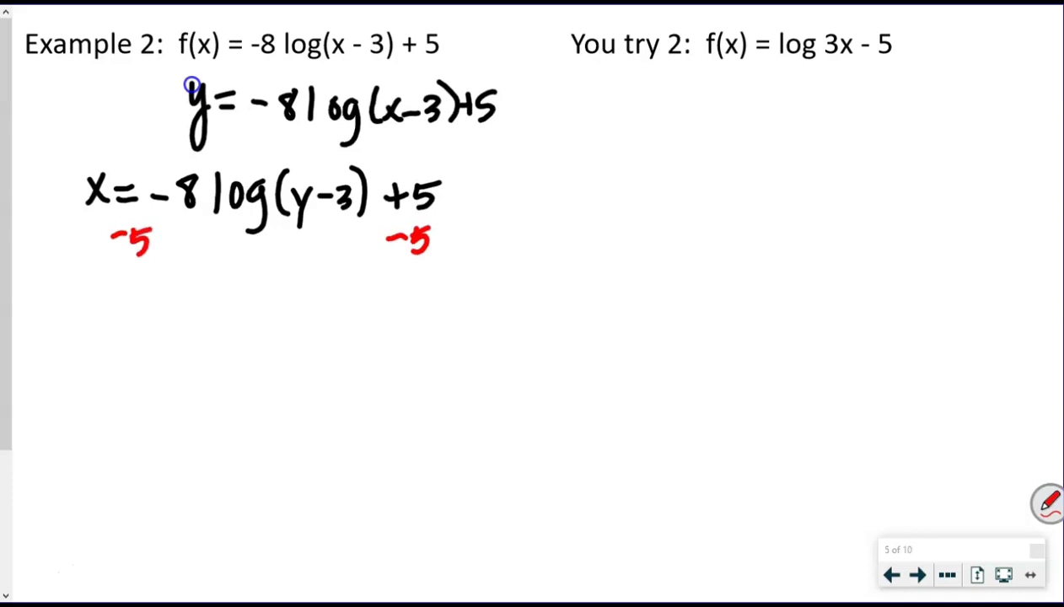
mouse_move(83, 277)
mouse_down()
mouse_move(66, 314)
mouse_move(88, 312)
mouse_up()
drag(92, 297, 107, 293)
drag(111, 282, 119, 309)
- Complete the red line x-5 = -8 log(y-3)
mouse_move(115, 282)
mouse_down()
mouse_move(172, 288)
mouse_move(176, 300)
mouse_up()
mouse_move(186, 297)
mouse_down()
mouse_move(233, 280)
mouse_move(258, 313)
mouse_up()
drag(282, 287, 294, 337)
mouse_move(332, 269)
mouse_down()
mouse_move(334, 313)
mouse_move(348, 304)
mouse_up()
mouse_move(361, 282)
mouse_down()
mouse_move(347, 332)
mouse_move(381, 298)
mouse_move(388, 313)
mouse_up()
drag(406, 266, 409, 319)
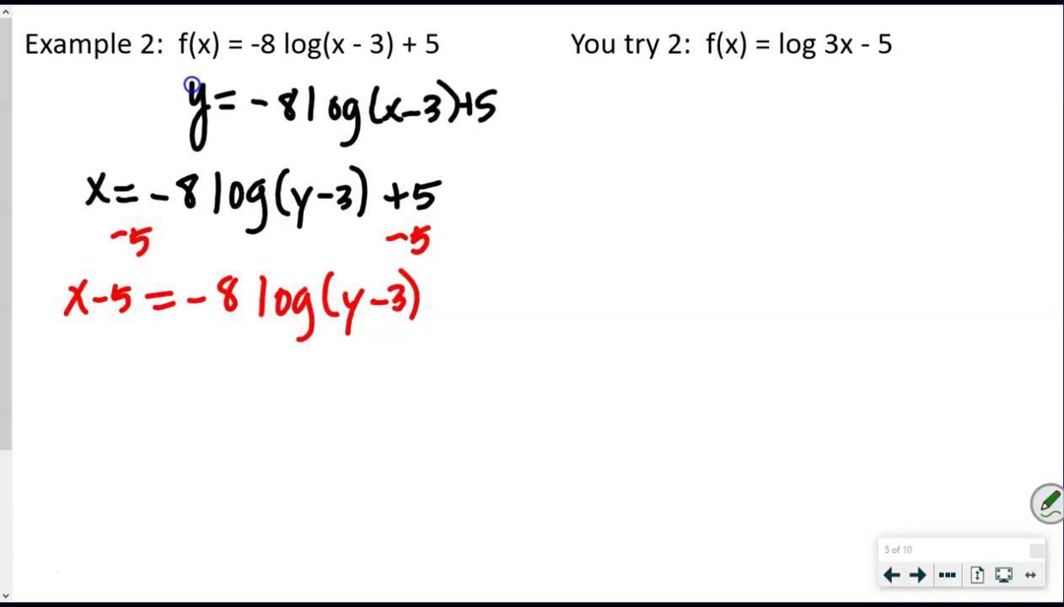
- Divide both sides by -8 in green, writing (x-5)/-8 on a new line
drag(197, 324, 251, 321)
drag(198, 353, 233, 336)
drag(67, 333, 130, 330)
mouse_move(82, 354)
mouse_down()
mouse_move(106, 364)
mouse_move(119, 337)
mouse_up()
drag(84, 388, 91, 414)
mouse_move(90, 393)
mouse_down()
mouse_move(76, 413)
mouse_move(103, 405)
mouse_up()
drag(115, 393, 110, 413)
drag(115, 392, 127, 391)
mouse_move(69, 433)
mouse_down()
mouse_move(132, 413)
mouse_move(105, 441)
mouse_up()
mouse_move(120, 424)
mouse_down()
mouse_move(113, 442)
mouse_move(120, 426)
mouse_move(173, 412)
mouse_move(180, 423)
mouse_move(205, 422)
mouse_up()
- Finish the green line as (x-5)/-8 = log(y-3)
mouse_move(231, 400)
mouse_down()
mouse_move(221, 413)
mouse_move(230, 399)
mouse_up()
drag(253, 400, 245, 447)
mouse_move(292, 373)
mouse_down()
mouse_move(284, 428)
mouse_move(306, 414)
mouse_up()
mouse_move(317, 392)
mouse_down()
mouse_move(308, 439)
mouse_move(343, 401)
mouse_move(348, 418)
mouse_up()
drag(374, 381, 374, 431)
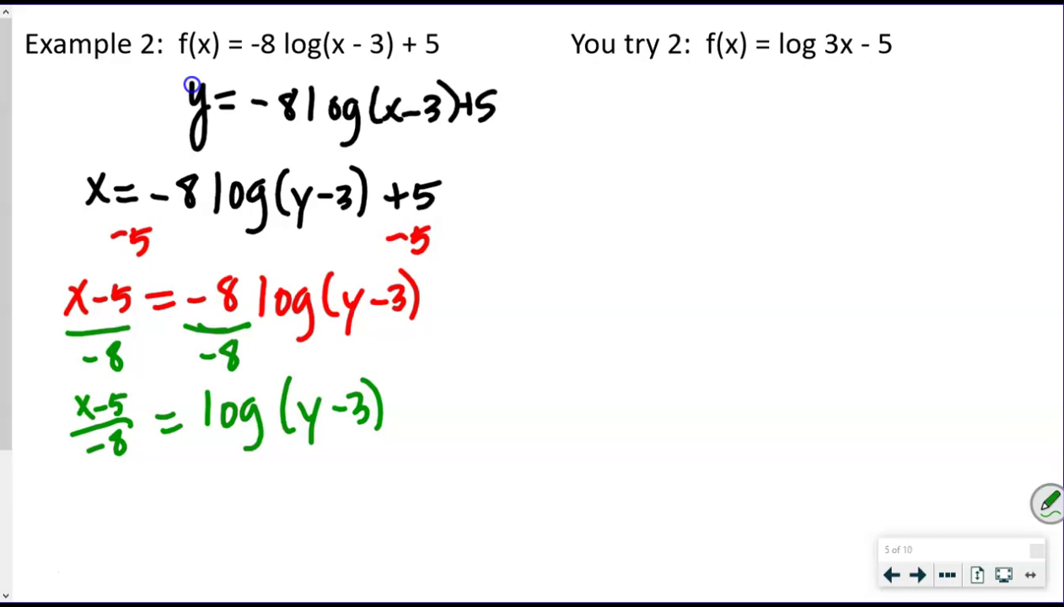
- Erase a stray mark after log, repair the g in green, and return to blue ink
mouse_move(260, 417)
mouse_down()
mouse_move(263, 434)
mouse_move(275, 428)
mouse_up()
key(ctrl+a)
mouse_move(260, 427)
mouse_down()
mouse_move(270, 447)
mouse_move(277, 435)
mouse_move(240, 454)
mouse_move(235, 444)
mouse_up()
key(ctrl+p)
key(g)
drag(282, 400, 285, 432)
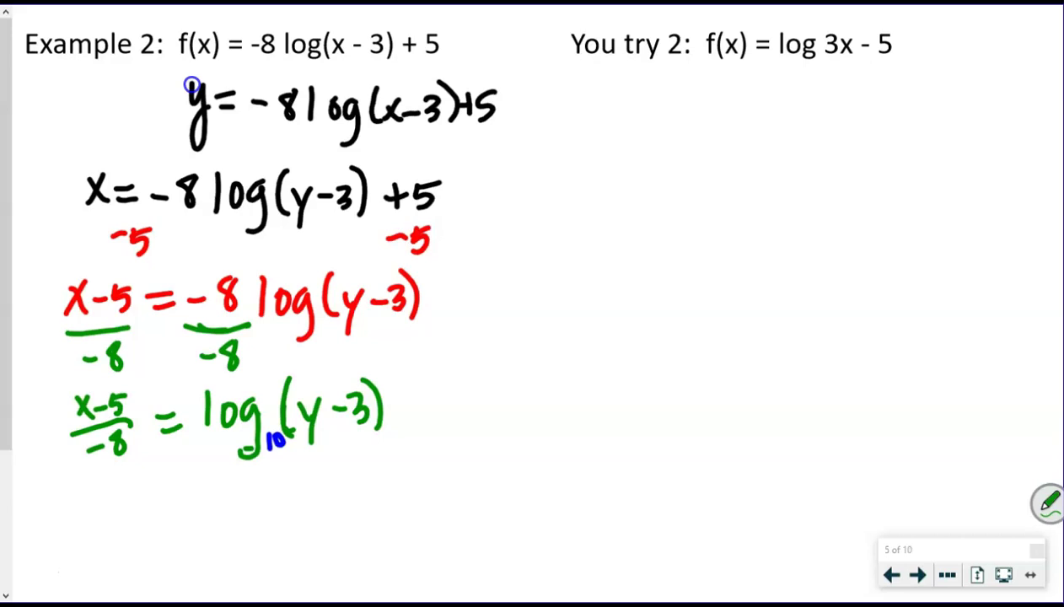
key(ctrl+p)
- Start the blue exponential form, writing 10 raised to (x-5)/-8
drag(96, 477, 88, 522)
mouse_move(117, 486)
mouse_down()
mouse_move(129, 499)
mouse_move(108, 487)
mouse_up()
drag(137, 454, 148, 473)
mouse_move(149, 455)
mouse_down()
mouse_move(139, 472)
mouse_move(162, 460)
mouse_up()
drag(169, 449, 167, 468)
drag(166, 451, 178, 447)
drag(147, 485, 181, 468)
drag(154, 492, 162, 490)
mouse_move(177, 478)
mouse_down()
mouse_move(169, 497)
mouse_move(177, 479)
mouse_move(135, 508)
mouse_up()
- Bracket the exponent and complete 10^((x-5)/-8) = y-3
mouse_move(174, 437)
mouse_down()
mouse_move(190, 501)
mouse_move(232, 483)
mouse_up()
mouse_move(216, 503)
mouse_down()
mouse_move(270, 499)
mouse_move(267, 531)
mouse_up()
mouse_move(283, 494)
mouse_down()
mouse_move(301, 489)
mouse_move(310, 511)
mouse_up()
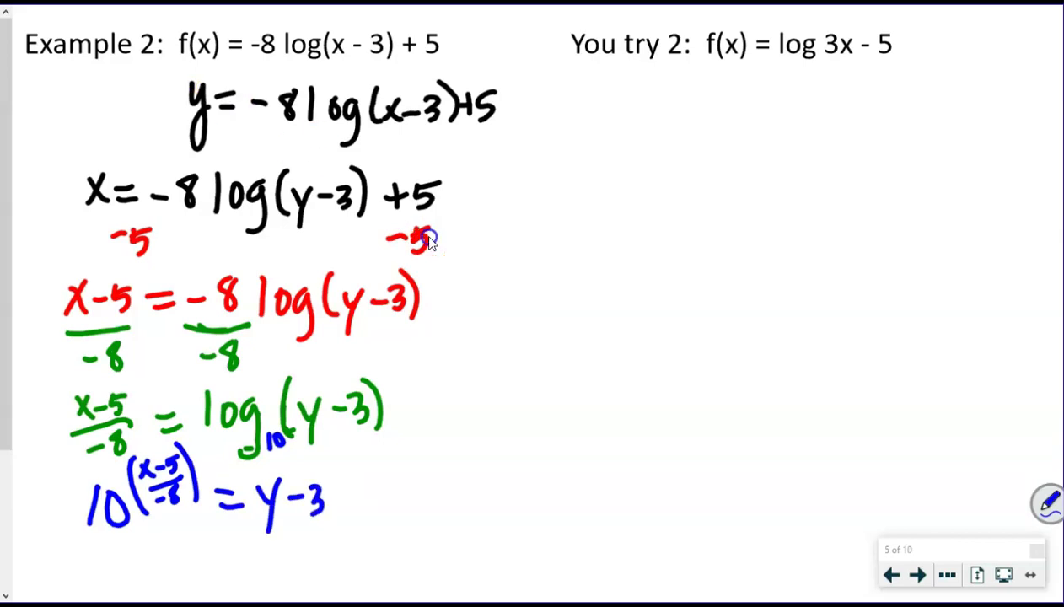
scroll(437, 451, down, 3)
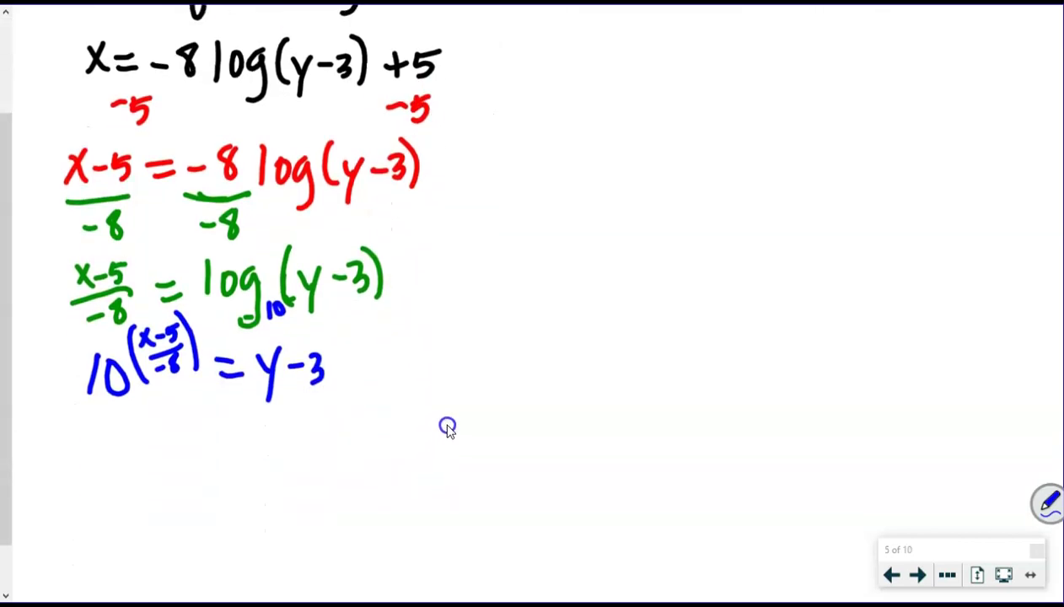
- Add 3 to both sides of the equation
mouse_move(343, 349)
mouse_down()
mouse_move(342, 375)
mouse_move(355, 361)
mouse_up()
mouse_move(357, 351)
mouse_down()
mouse_move(372, 362)
mouse_move(362, 377)
mouse_up()
drag(201, 338, 200, 361)
mouse_move(195, 354)
mouse_down()
mouse_move(209, 348)
mouse_move(205, 365)
mouse_up()
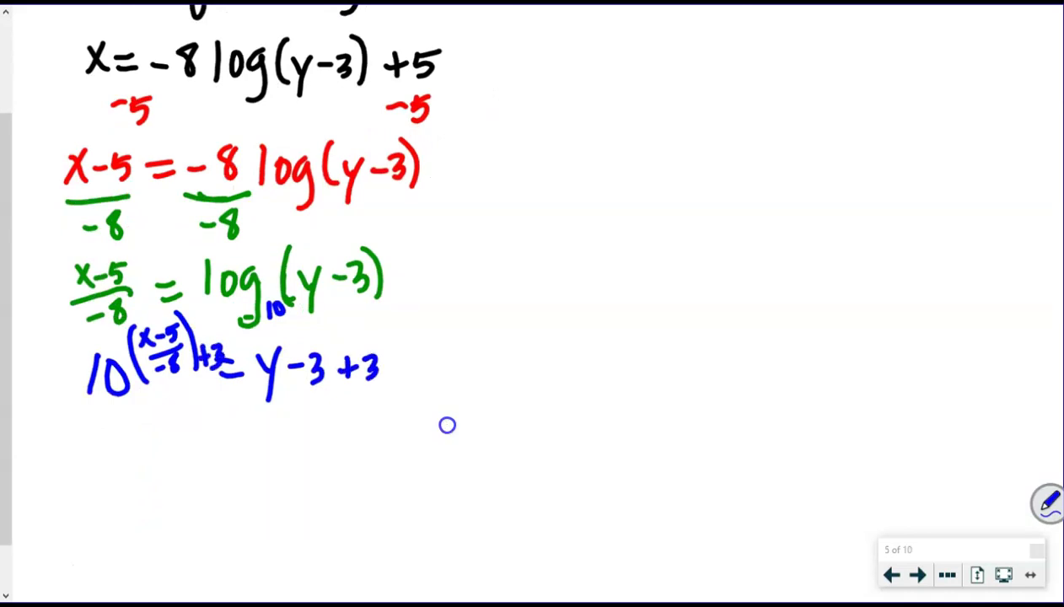
- Write the solved line y = 10^((x-5)/-8) + 3
drag(111, 422, 127, 448)
drag(141, 417, 122, 496)
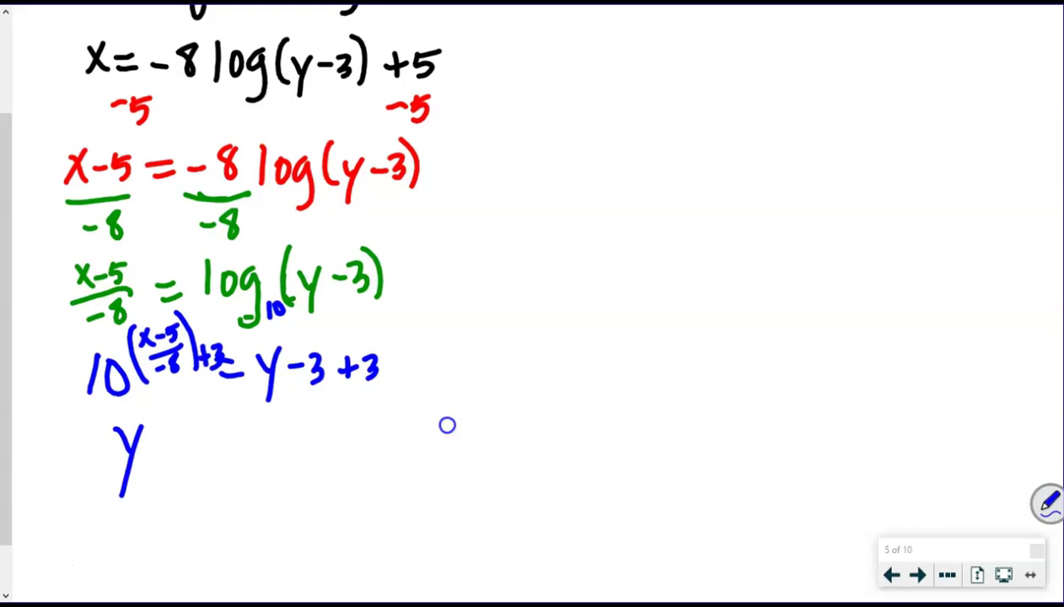
drag(152, 434, 180, 429)
mouse_move(156, 447)
mouse_down()
mouse_move(208, 441)
mouse_move(204, 478)
mouse_up()
drag(228, 430, 227, 432)
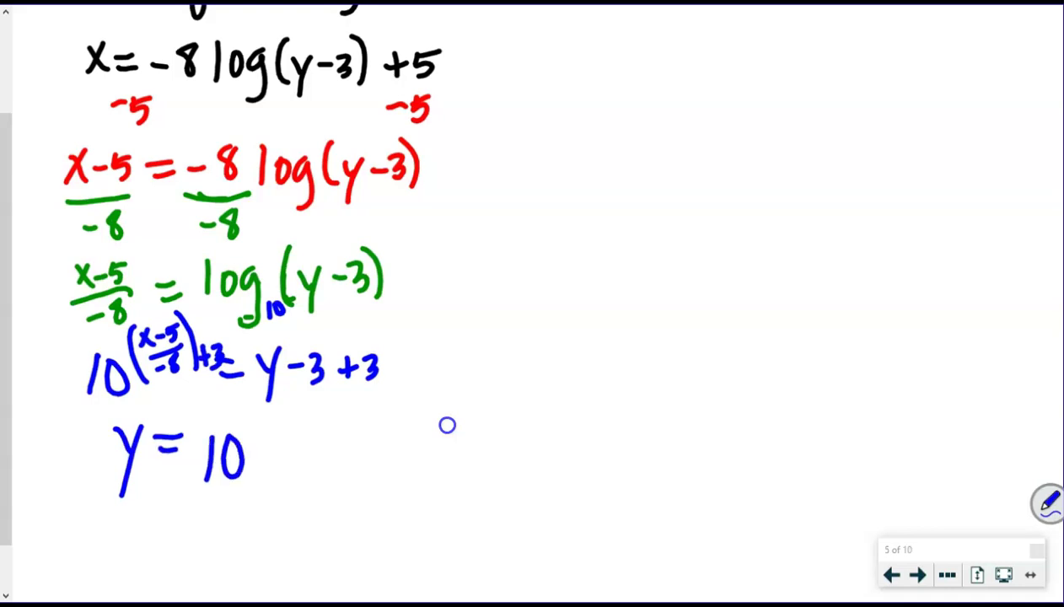
mouse_move(249, 397)
mouse_down()
mouse_move(239, 441)
mouse_move(265, 405)
mouse_move(252, 416)
mouse_up()
mouse_move(269, 409)
mouse_down()
mouse_move(278, 415)
mouse_move(293, 399)
mouse_up()
drag(263, 416, 266, 423)
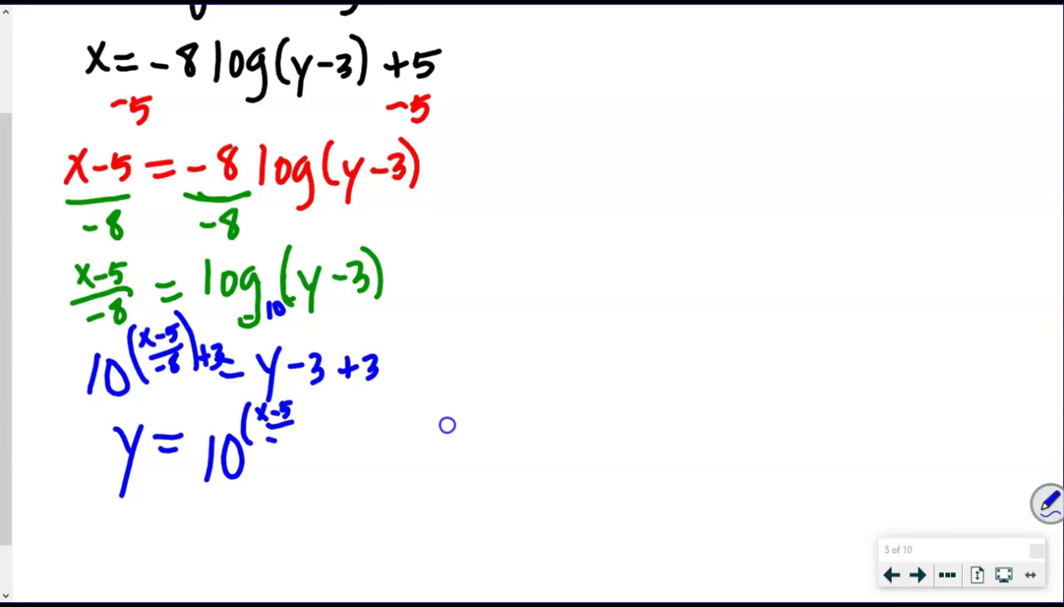
drag(290, 395, 295, 453)
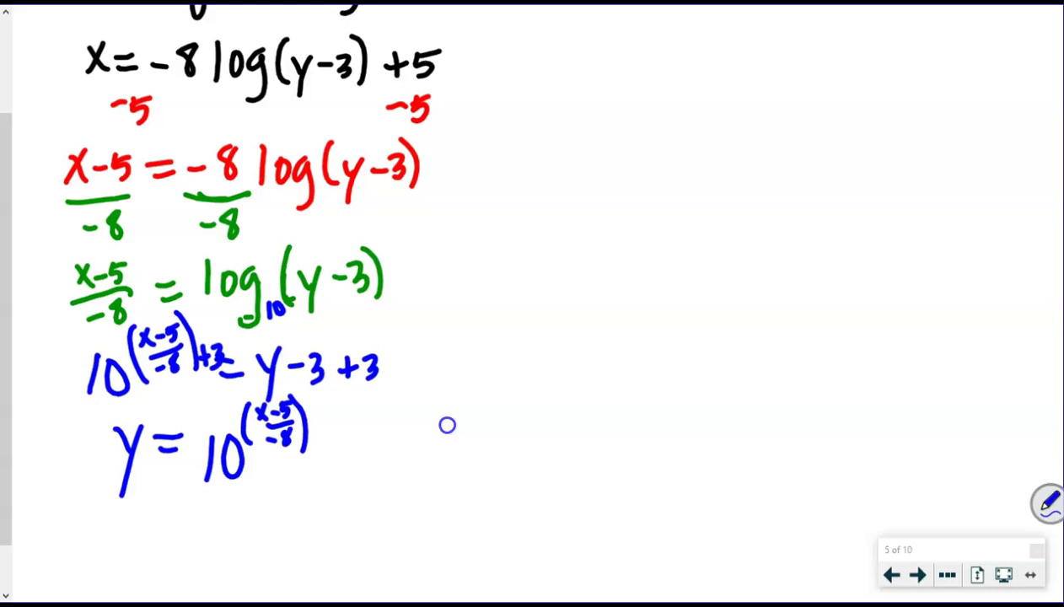
drag(339, 441, 340, 472)
mouse_move(327, 458)
mouse_down()
mouse_move(350, 456)
mouse_move(361, 474)
mouse_up()
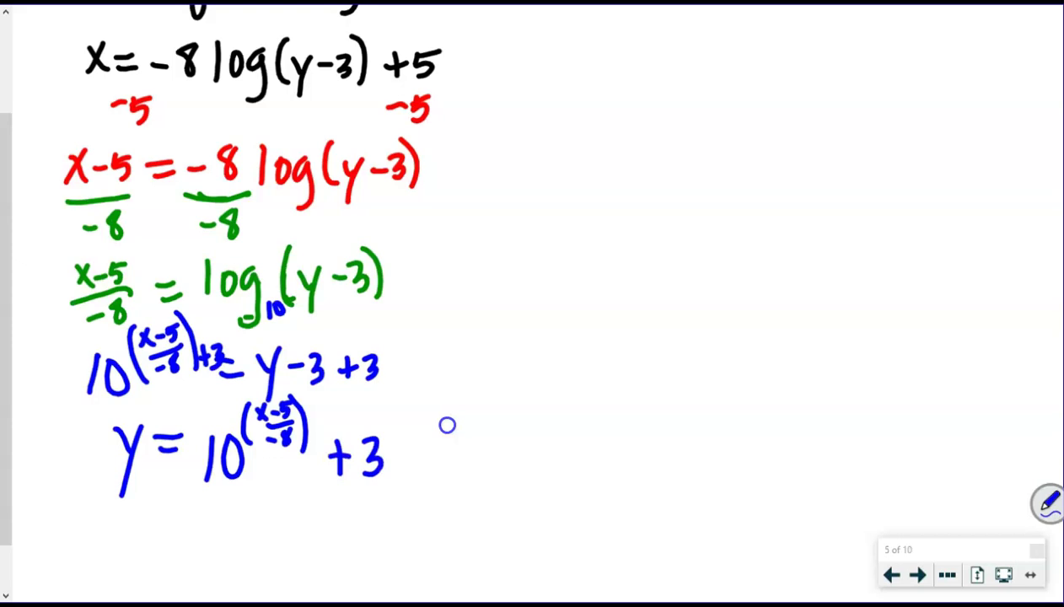
- Write the simplified inverse y = 10^-((x+5)/8) + 3 on the last line
drag(130, 522, 149, 548)
drag(160, 510, 147, 591)
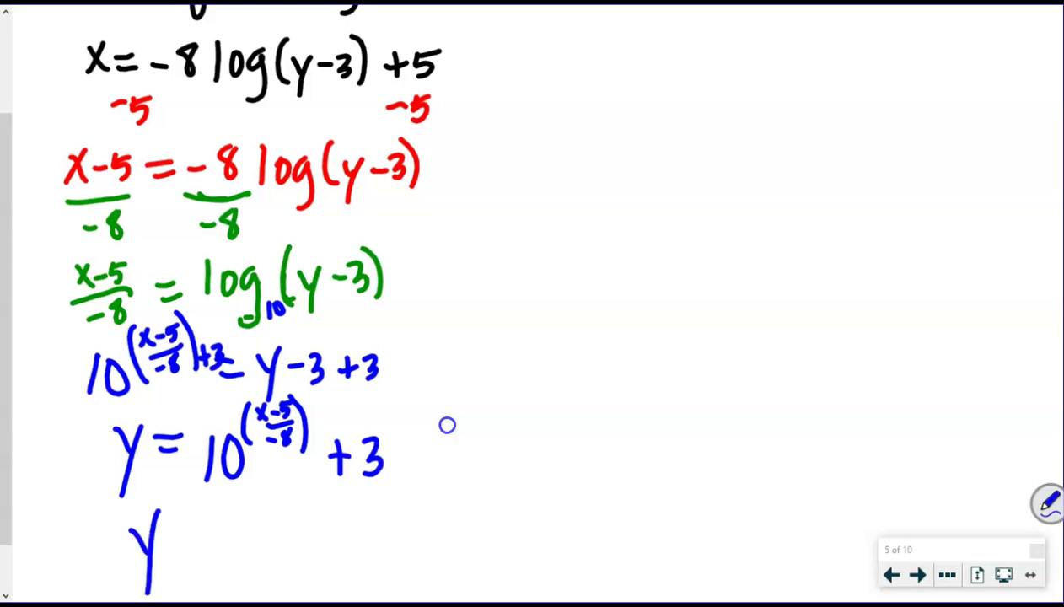
drag(180, 532, 199, 533)
mouse_move(177, 545)
mouse_down()
mouse_move(208, 550)
mouse_move(226, 572)
mouse_up()
drag(259, 529, 255, 532)
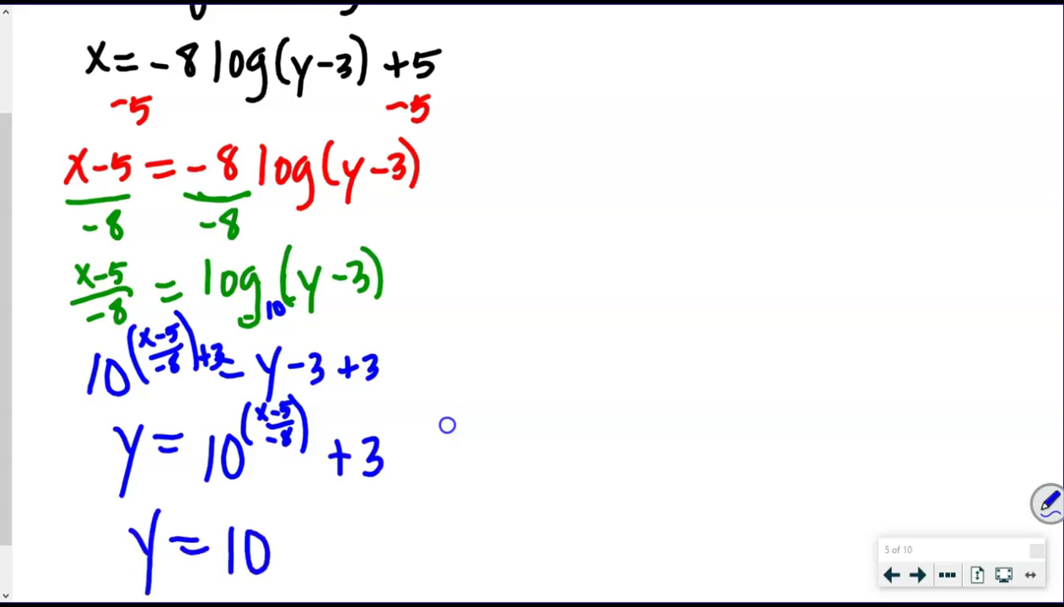
mouse_move(296, 481)
mouse_down()
mouse_move(288, 536)
mouse_move(301, 514)
mouse_up()
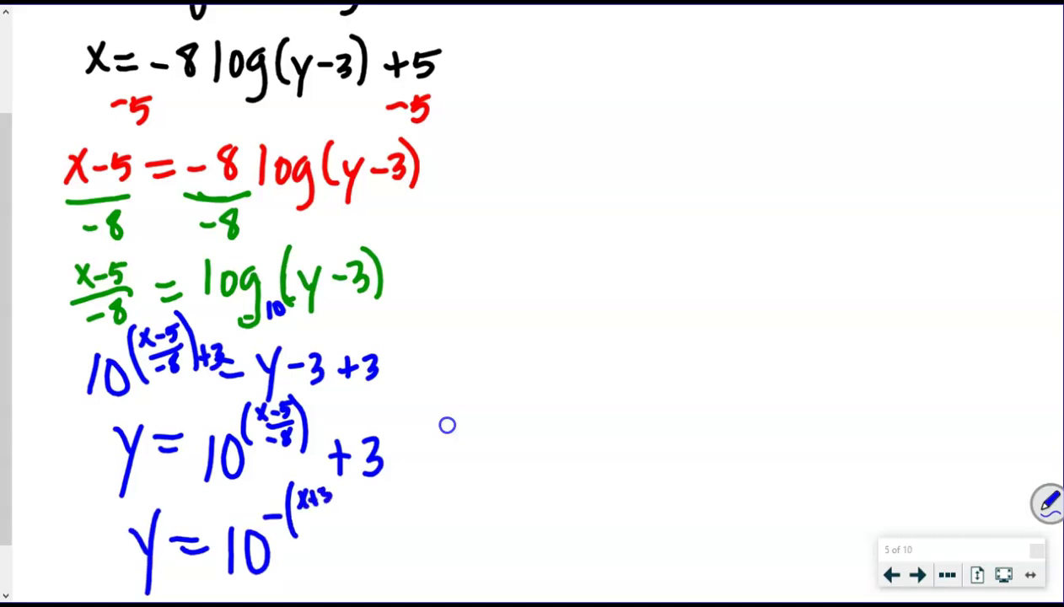
drag(318, 478, 329, 477)
mouse_move(306, 507)
mouse_down()
mouse_move(329, 504)
mouse_move(314, 513)
mouse_up()
mouse_move(331, 477)
mouse_down()
mouse_move(338, 525)
mouse_move(376, 542)
mouse_up()
mouse_move(386, 530)
mouse_down()
mouse_move(398, 544)
mouse_move(387, 561)
mouse_up()
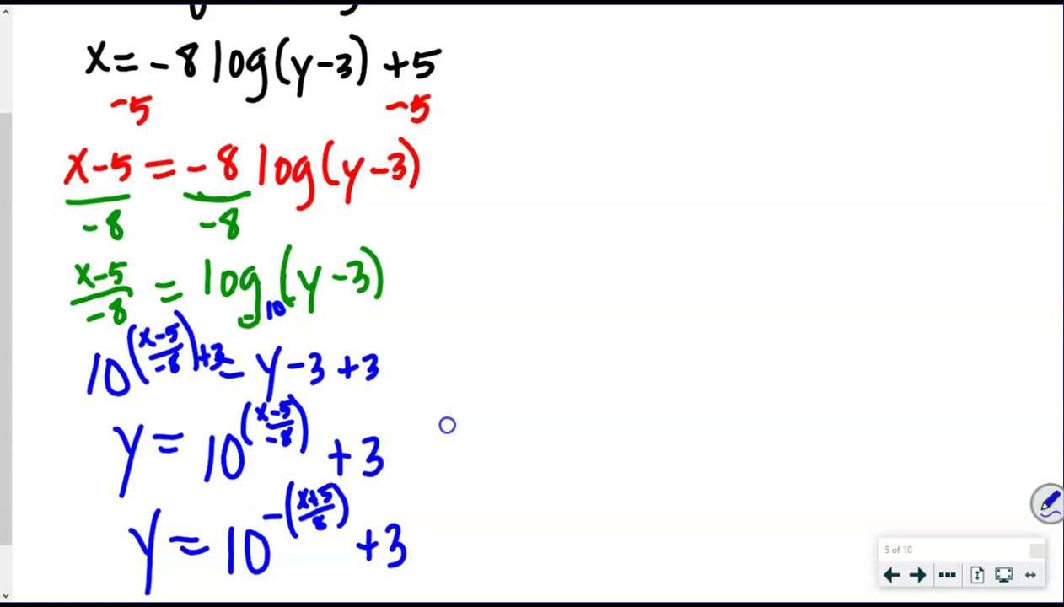
scroll(253, 455, down, 2)
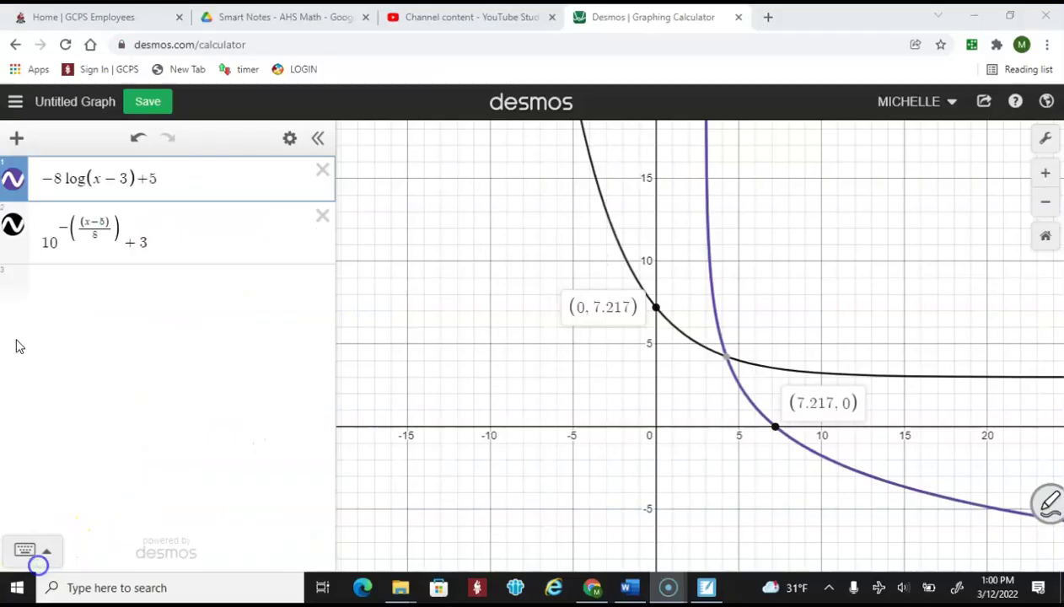
click(96, 178)
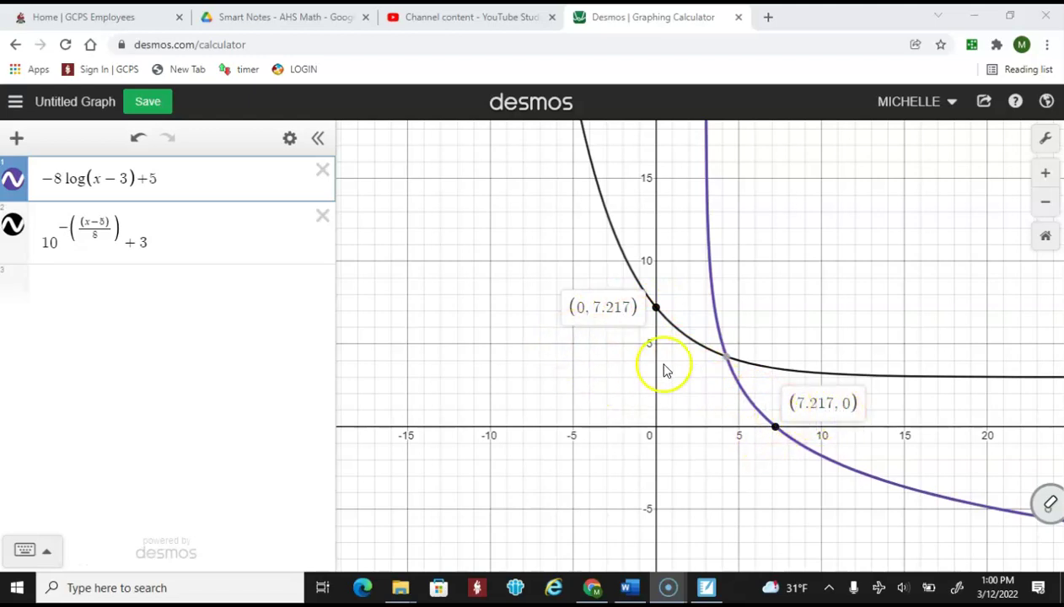
- Pin the intersection label (4.243, 4.243) in Desmos, then return to the notebook slide
mouse_move(725, 364)
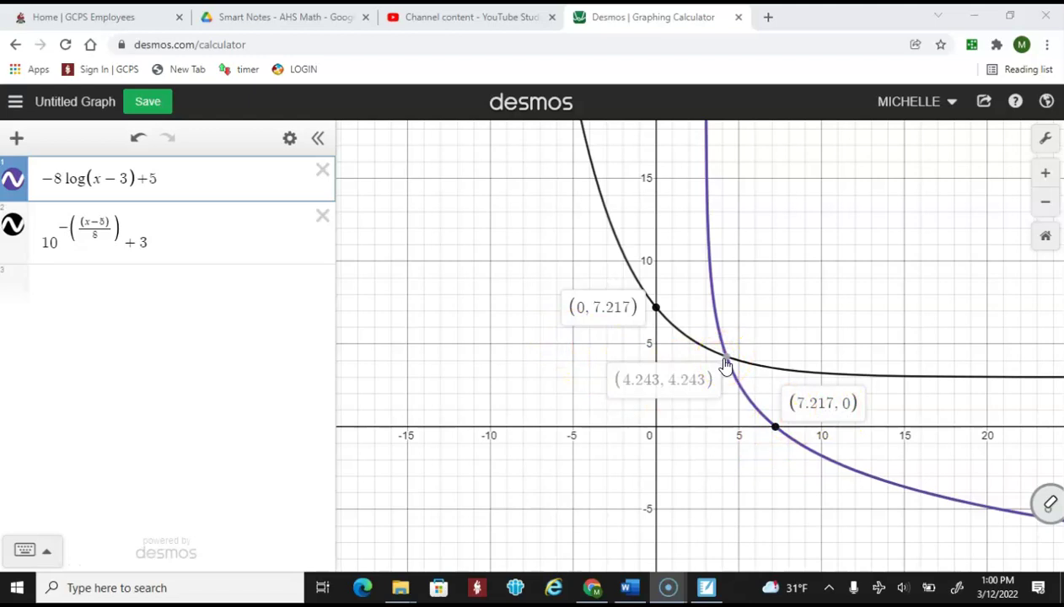
click(725, 364)
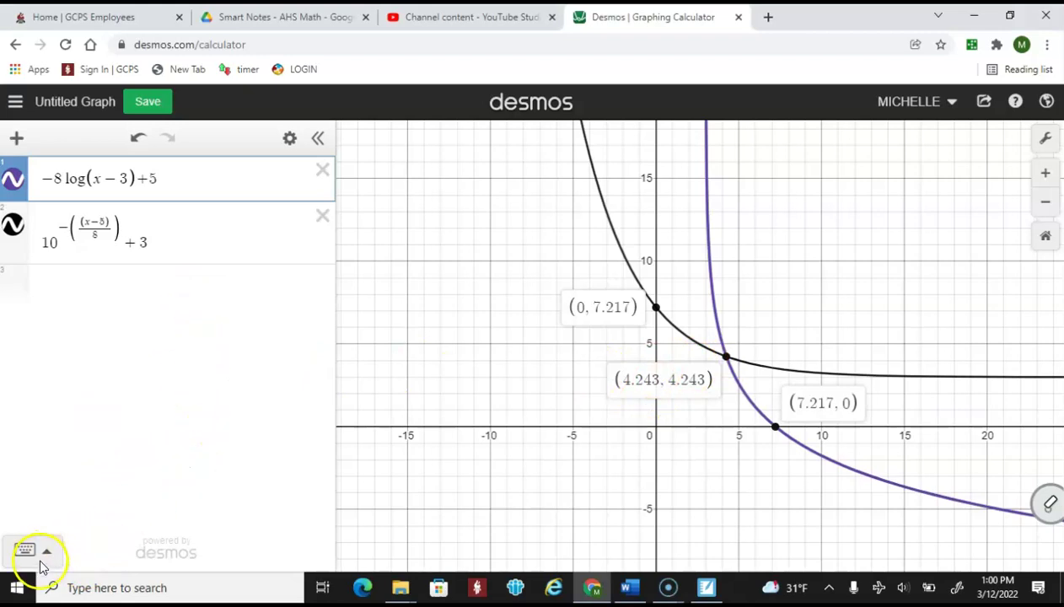
key(alt+Tab)
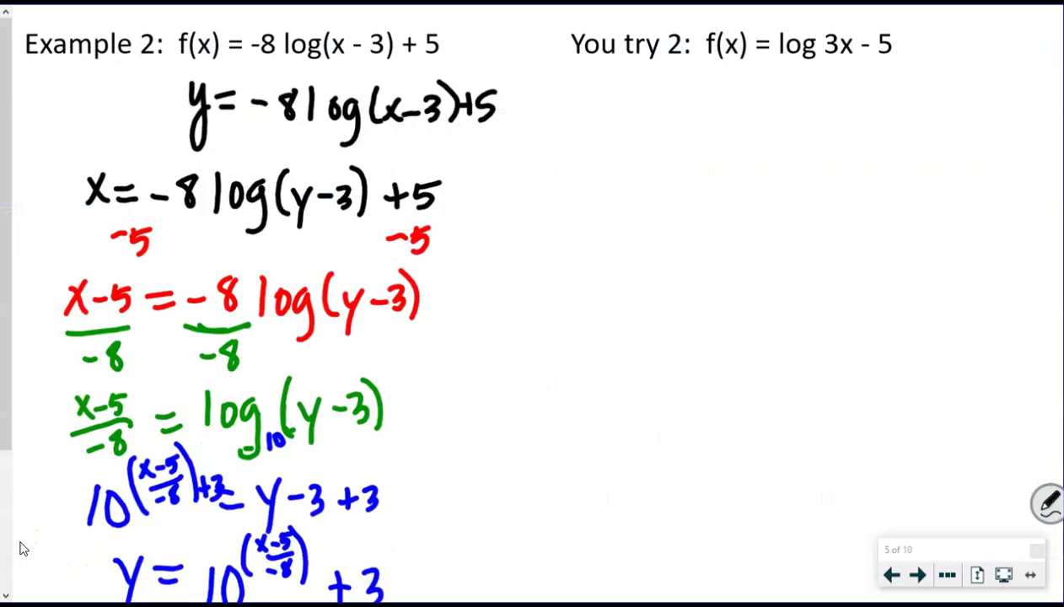
- Draw a vertical divider between the examples and write y = log 3x − 5 under You try 2
drag(527, 118, 526, 583)
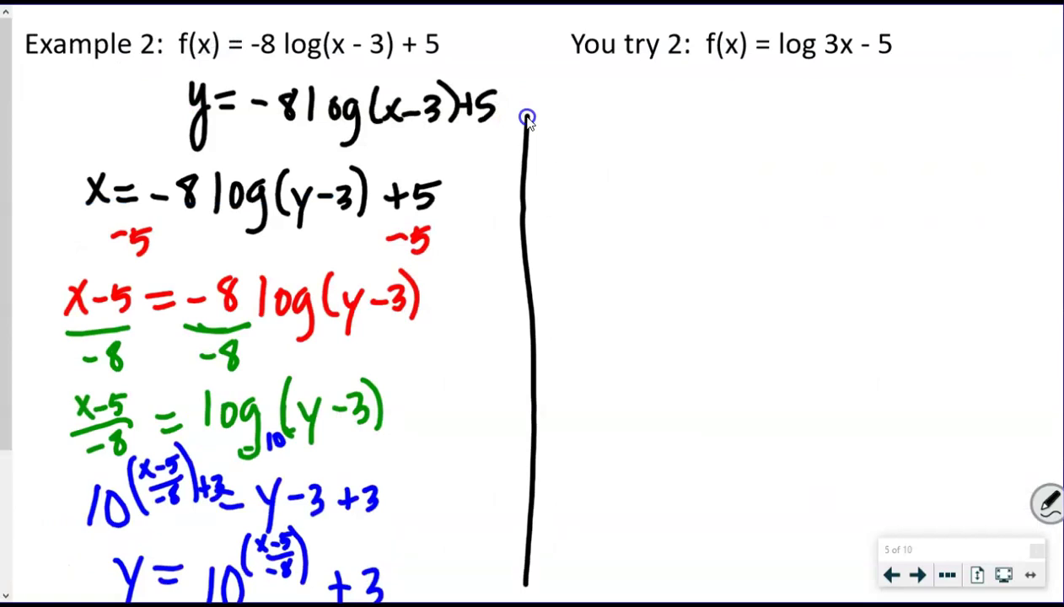
drag(604, 86, 614, 111)
mouse_move(626, 91)
mouse_down()
mouse_move(609, 143)
mouse_move(651, 97)
mouse_move(680, 118)
mouse_move(698, 93)
mouse_move(719, 148)
mouse_up()
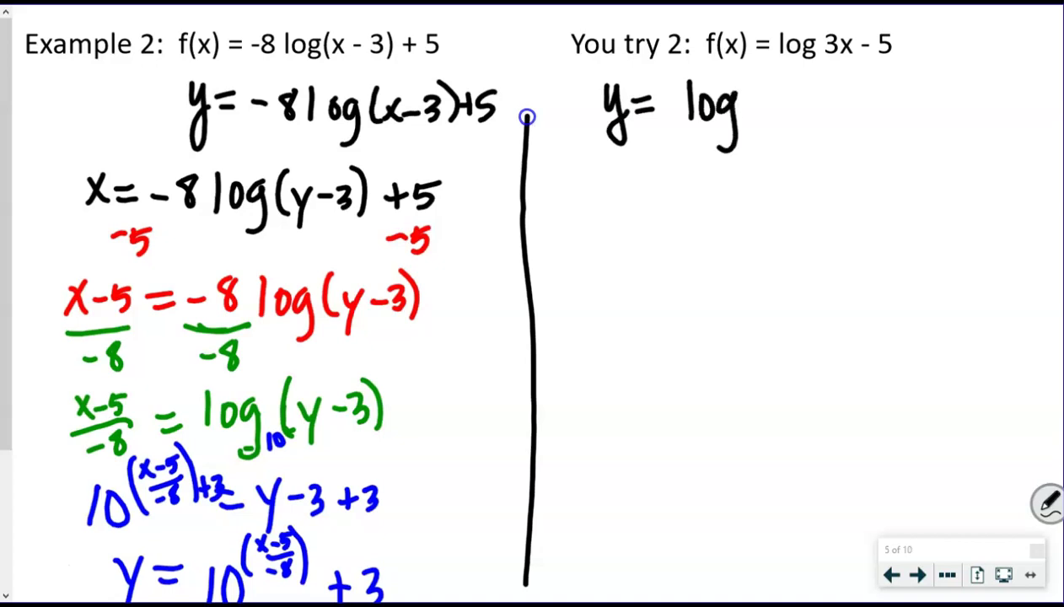
mouse_move(753, 91)
mouse_down()
mouse_move(762, 101)
mouse_move(754, 113)
mouse_up()
mouse_move(776, 94)
mouse_down()
mouse_move(797, 111)
mouse_move(777, 111)
mouse_move(837, 102)
mouse_move(844, 110)
mouse_up()
- Swap variables to write x = log 3y − 5, marking +5 on both sides
mouse_move(604, 166)
mouse_down()
mouse_move(629, 192)
mouse_move(602, 192)
mouse_move(664, 168)
mouse_up()
drag(648, 187, 686, 192)
mouse_move(713, 167)
mouse_down()
mouse_move(717, 193)
mouse_move(714, 168)
mouse_up()
drag(742, 169, 732, 211)
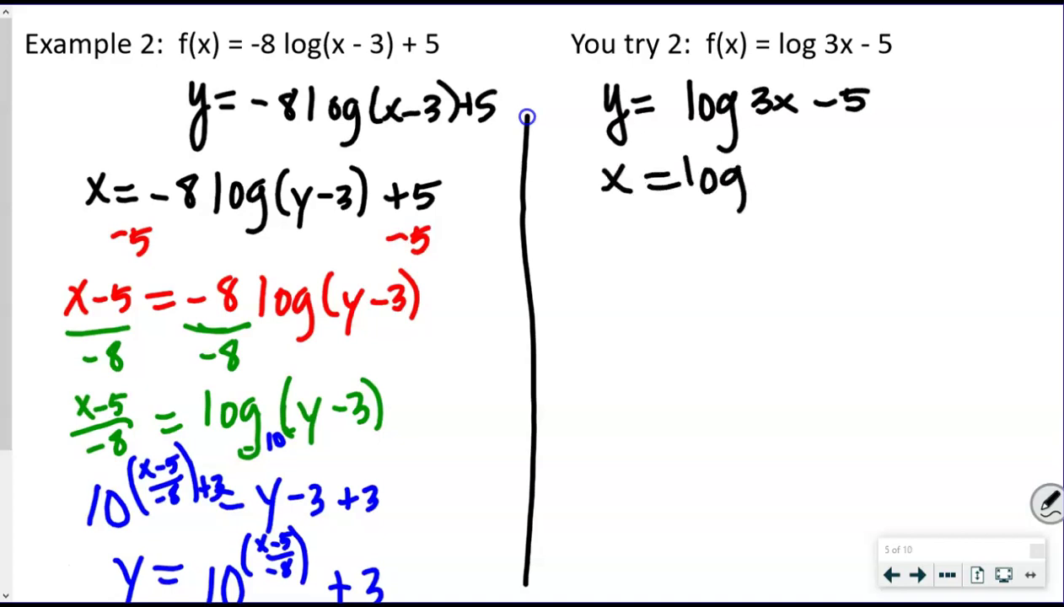
drag(769, 157, 766, 186)
drag(787, 164, 799, 204)
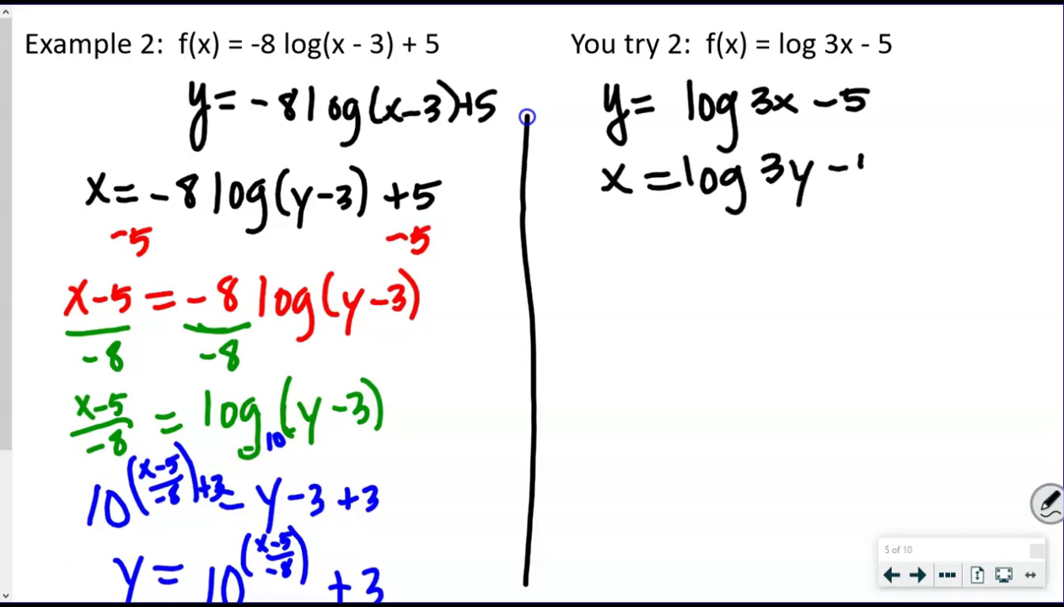
drag(863, 156, 860, 180)
drag(863, 155, 916, 170)
drag(904, 161, 936, 172)
drag(938, 151, 955, 151)
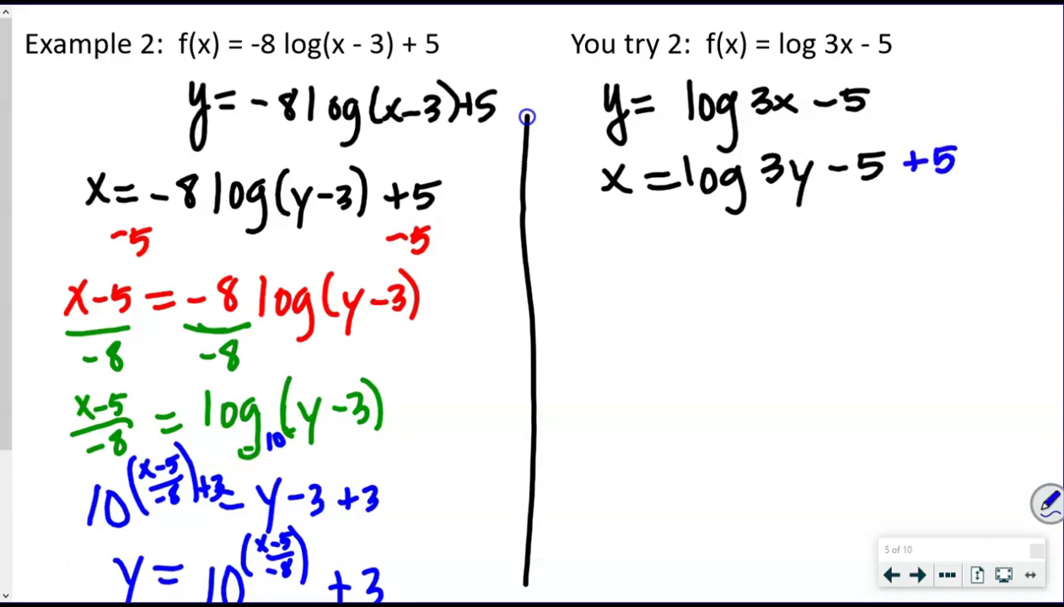
- Write the next line as x + 5 = log 3y
drag(597, 218, 624, 248)
mouse_move(624, 216)
mouse_down()
mouse_move(597, 246)
mouse_move(628, 246)
mouse_up()
drag(615, 235, 642, 233)
mouse_move(651, 222)
mouse_down()
mouse_move(661, 250)
mouse_move(673, 221)
mouse_up()
mouse_move(693, 228)
mouse_down()
mouse_move(719, 245)
mouse_move(748, 246)
mouse_up()
mouse_move(771, 222)
mouse_down()
mouse_move(807, 227)
mouse_move(801, 274)
mouse_up()
drag(854, 224, 844, 239)
drag(864, 221, 872, 244)
drag(885, 218, 872, 270)
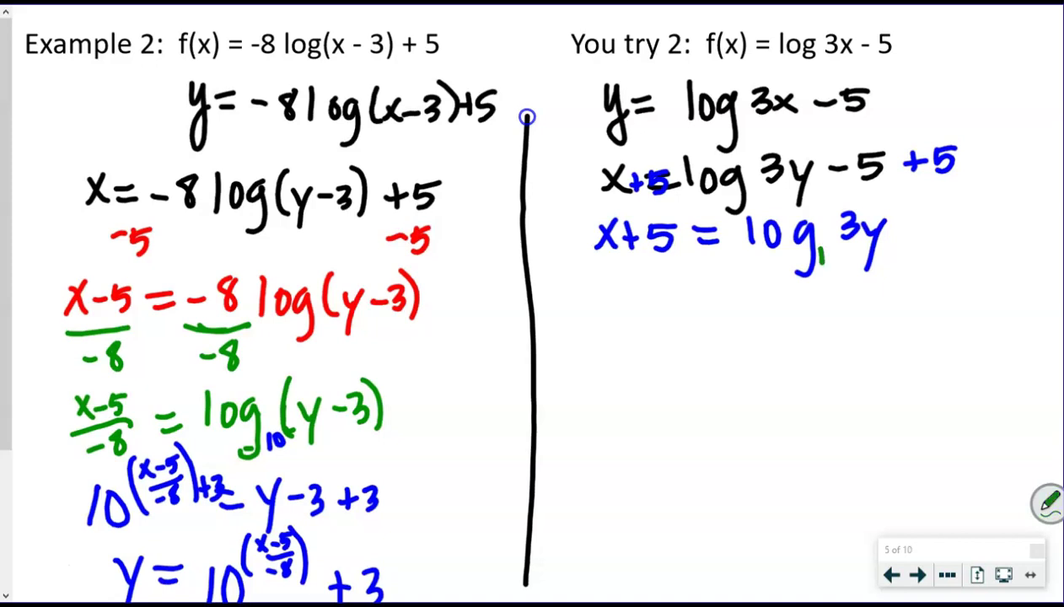
- Rewrite it in exponential form as 10^(x+5) = 3y
drag(567, 301, 567, 325)
mouse_move(579, 301)
mouse_down()
mouse_move(577, 332)
mouse_move(580, 305)
mouse_move(620, 308)
mouse_up()
mouse_move(621, 285)
mouse_down()
mouse_move(601, 309)
mouse_move(639, 293)
mouse_up()
drag(645, 292, 642, 310)
drag(645, 292, 702, 303)
mouse_move(677, 318)
mouse_down()
mouse_move(751, 319)
mouse_move(742, 335)
mouse_up()
mouse_move(765, 305)
mouse_down()
mouse_move(772, 359)
mouse_move(806, 340)
mouse_move(749, 388)
mouse_up()
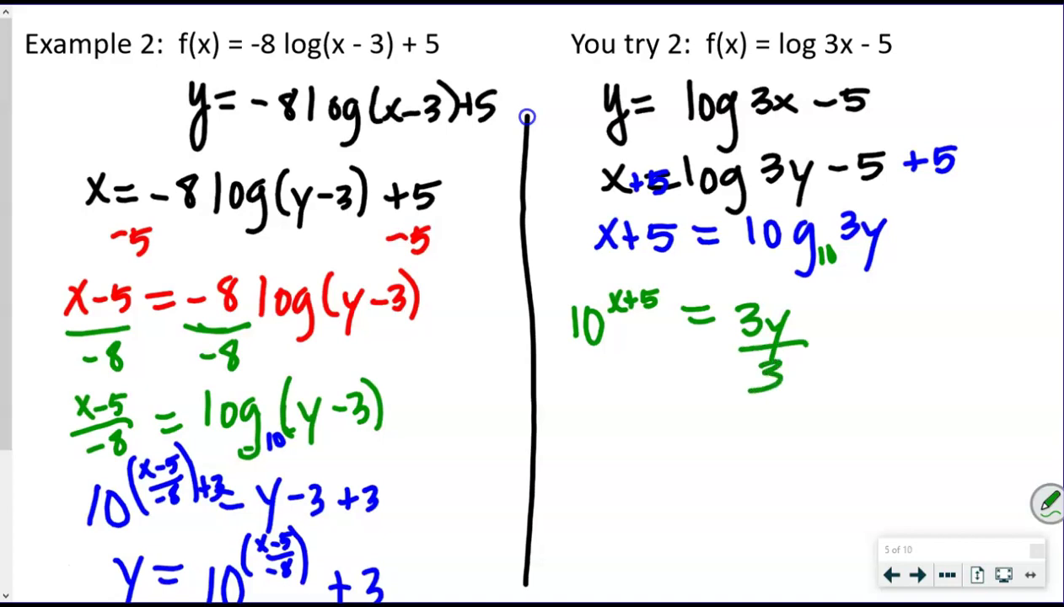
- Divide by 3 to finish with y = 10^(x+5)/3, then return to Desmos
drag(575, 358, 661, 349)
drag(596, 376, 611, 447)
mouse_move(624, 422)
mouse_down()
mouse_move(607, 474)
mouse_move(660, 426)
mouse_up()
drag(636, 439, 698, 439)
drag(719, 412, 792, 413)
drag(680, 450, 830, 439)
mouse_move(727, 454)
mouse_down()
mouse_move(732, 472)
mouse_move(722, 479)
mouse_up()
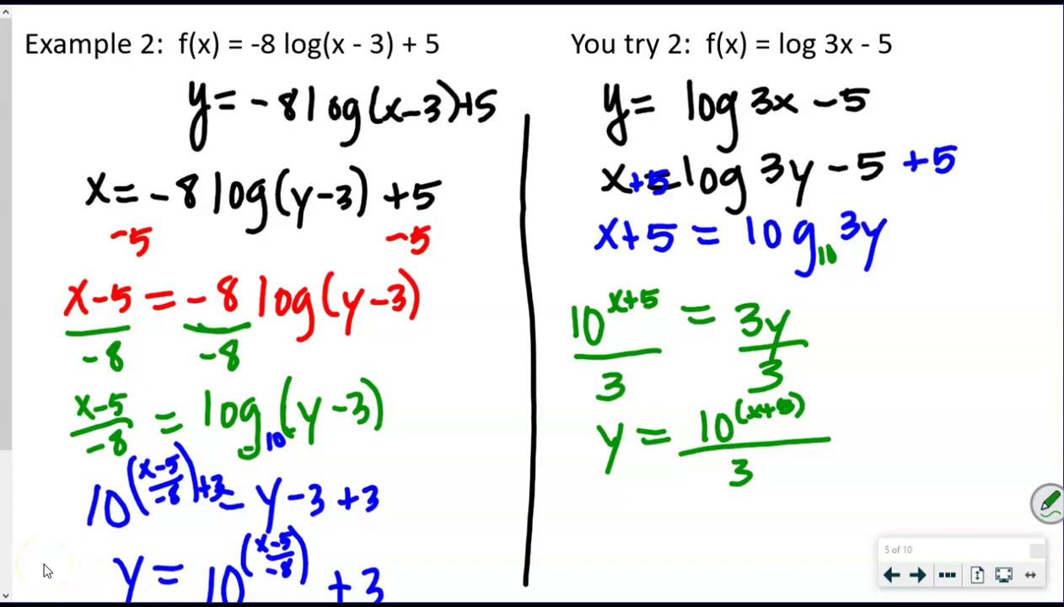
key(alt+Tab)
- Begin a new Desmos expression with 10 raised to an exponent
click(119, 227)
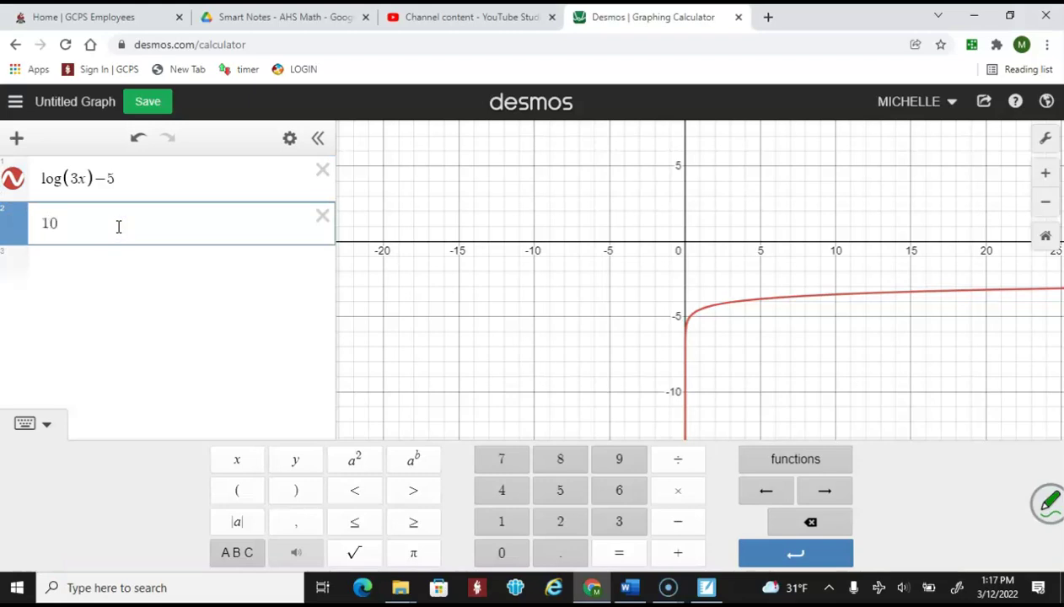
text(10)
click(397, 461)
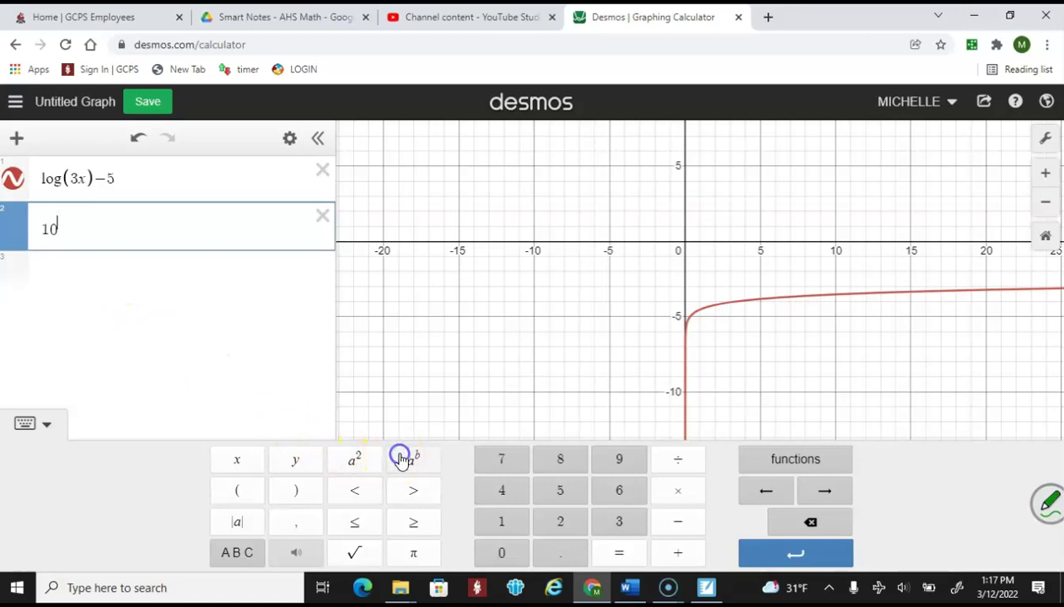
text(x)
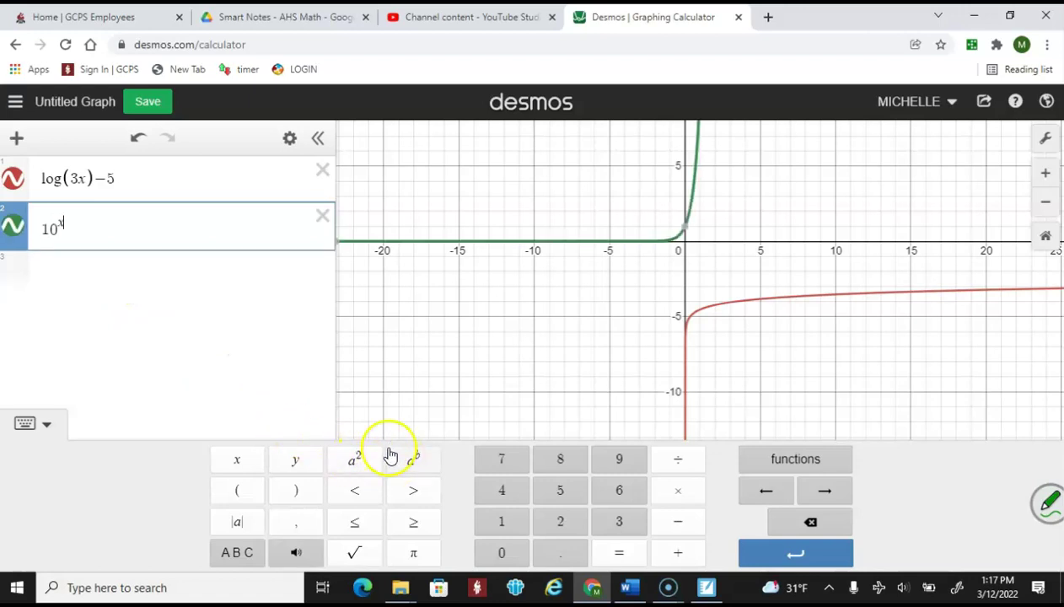
key(Right)
text(+)
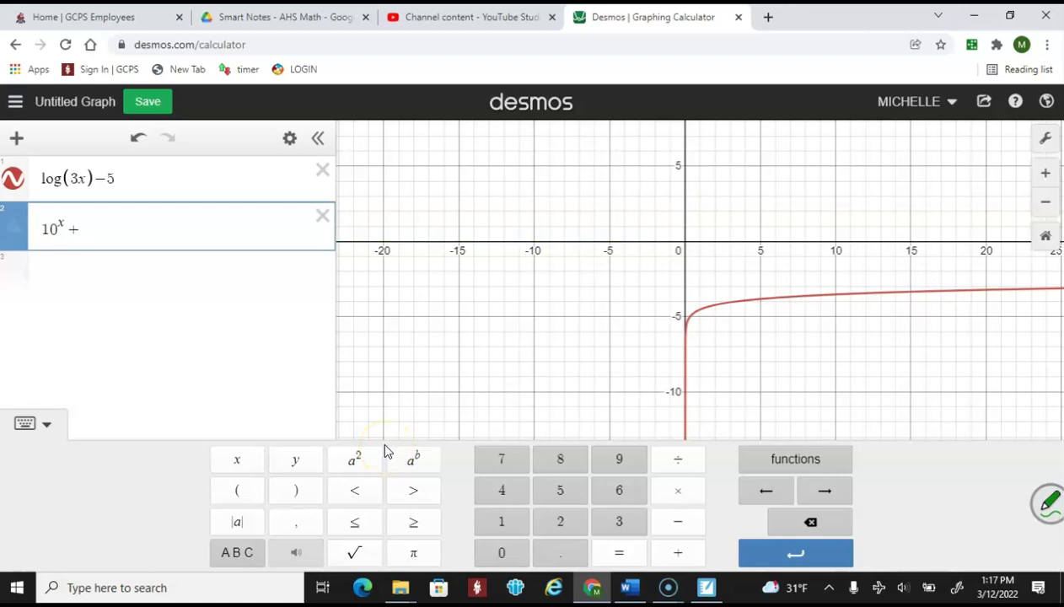
key(BackSpace)
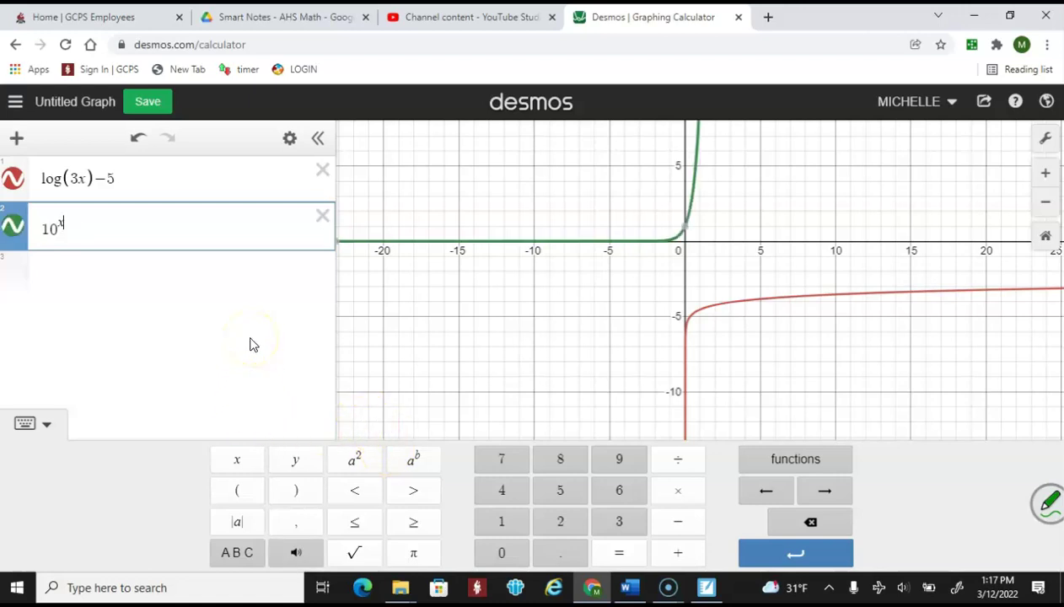
key(BackSpace)
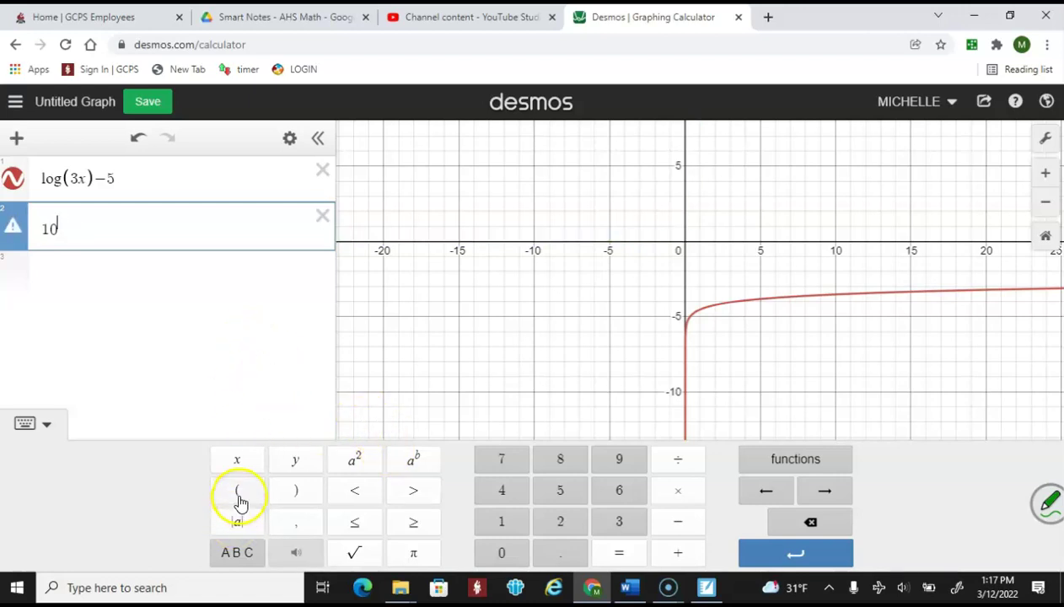
- Complete the expression as 10^(x+5)/3 using the on-screen keypad
click(238, 491)
click(237, 462)
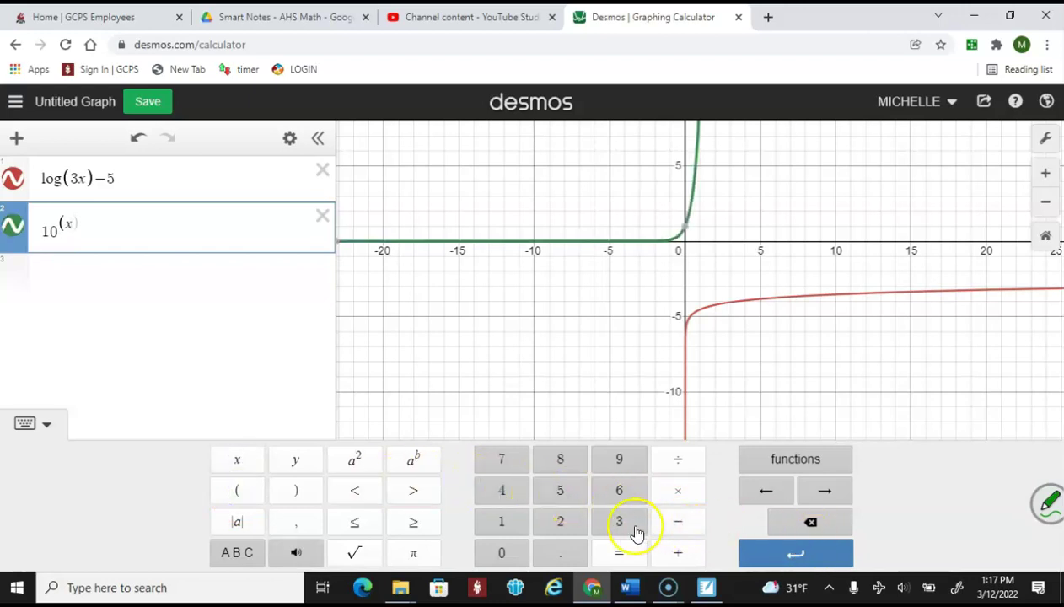
click(678, 552)
click(561, 490)
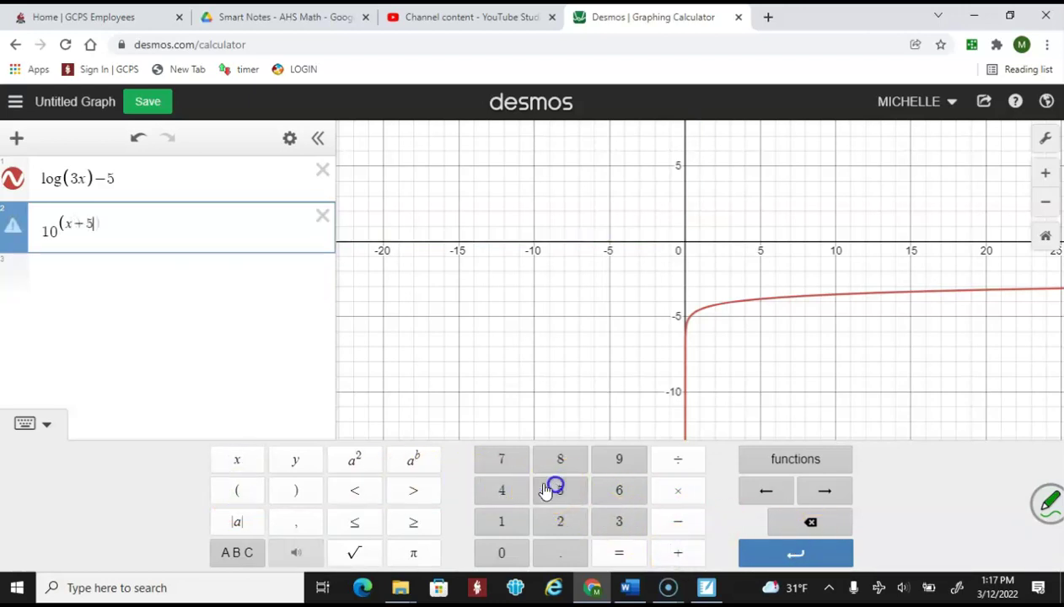
click(296, 506)
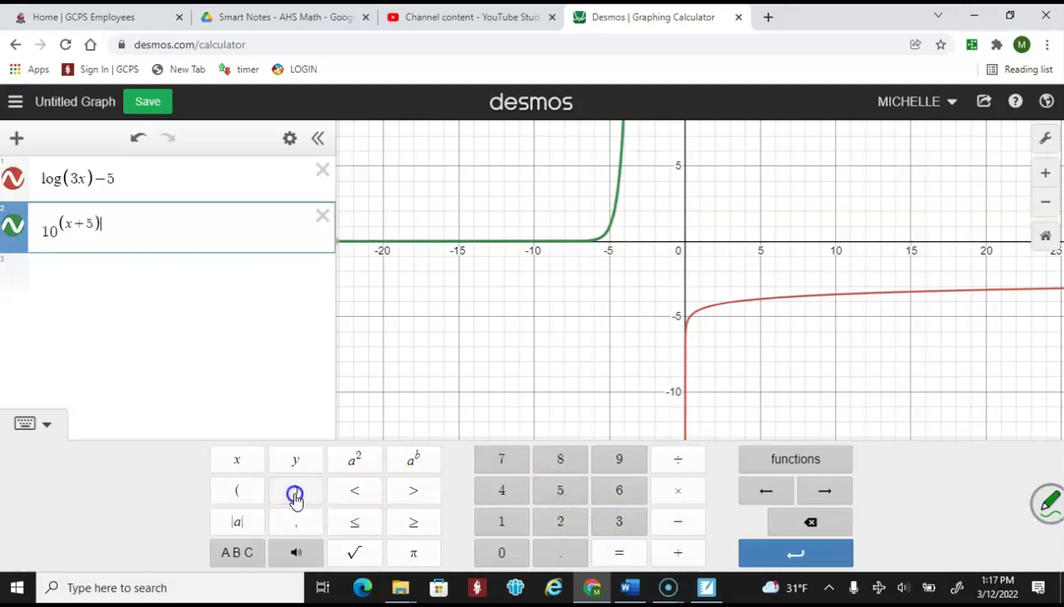
click(823, 496)
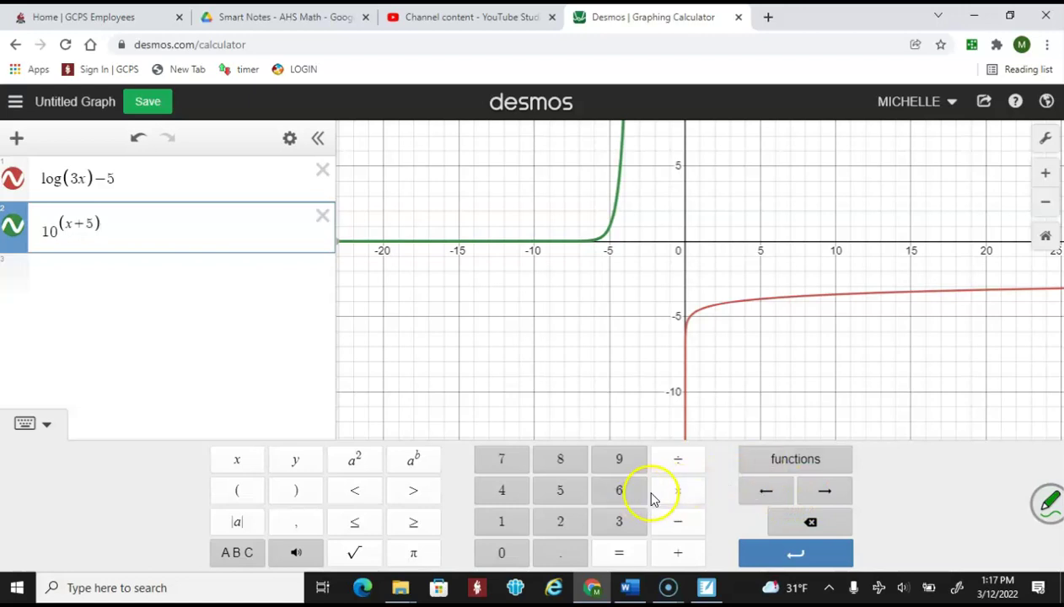
click(676, 472)
click(621, 519)
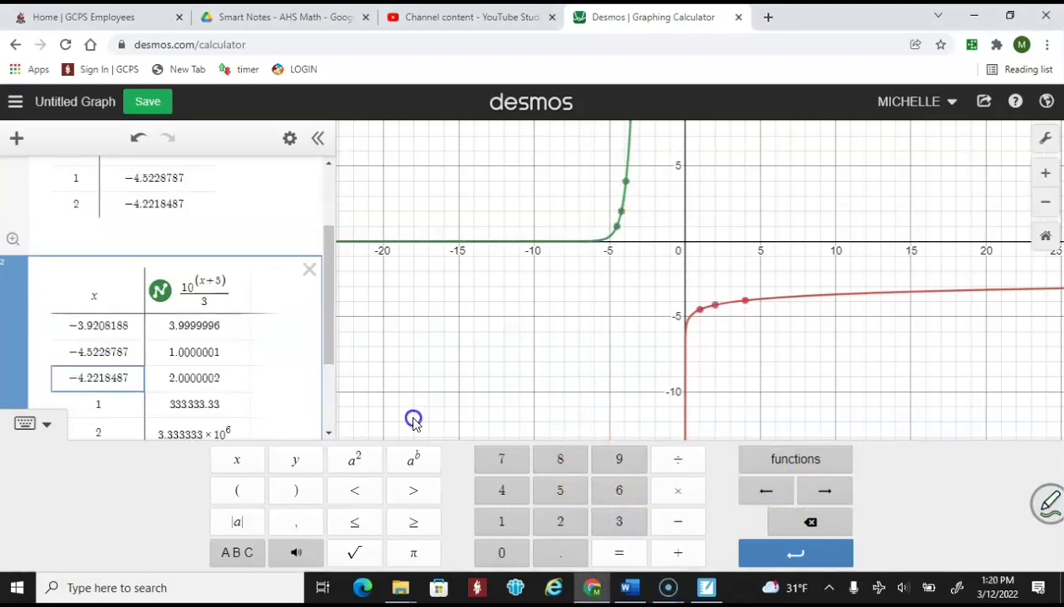
- Show tables for both functions and dismiss the HP cartridge authentication window
click(411, 419)
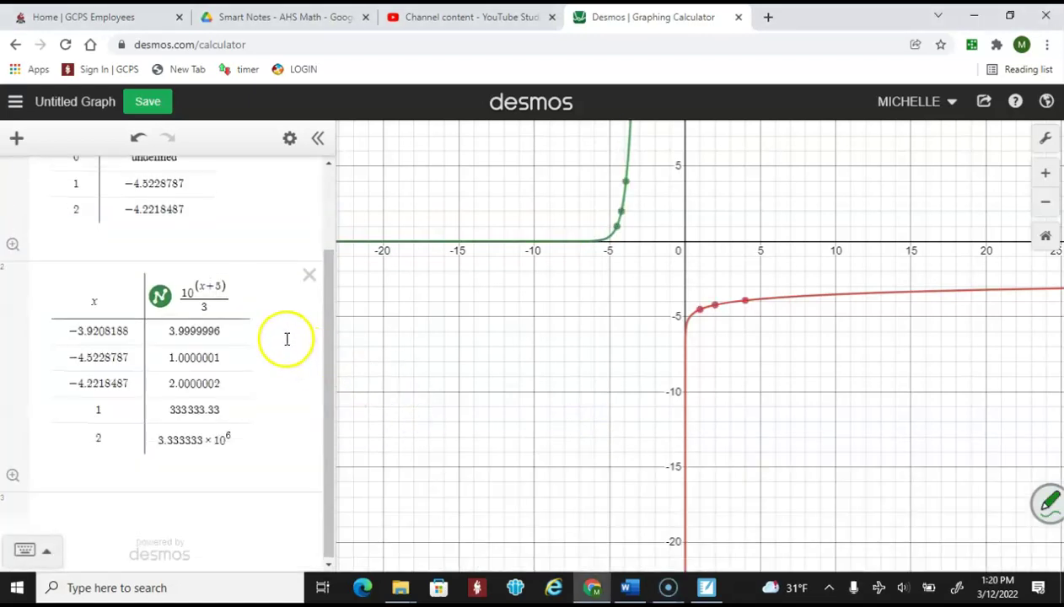
scroll(296, 337, up, 3)
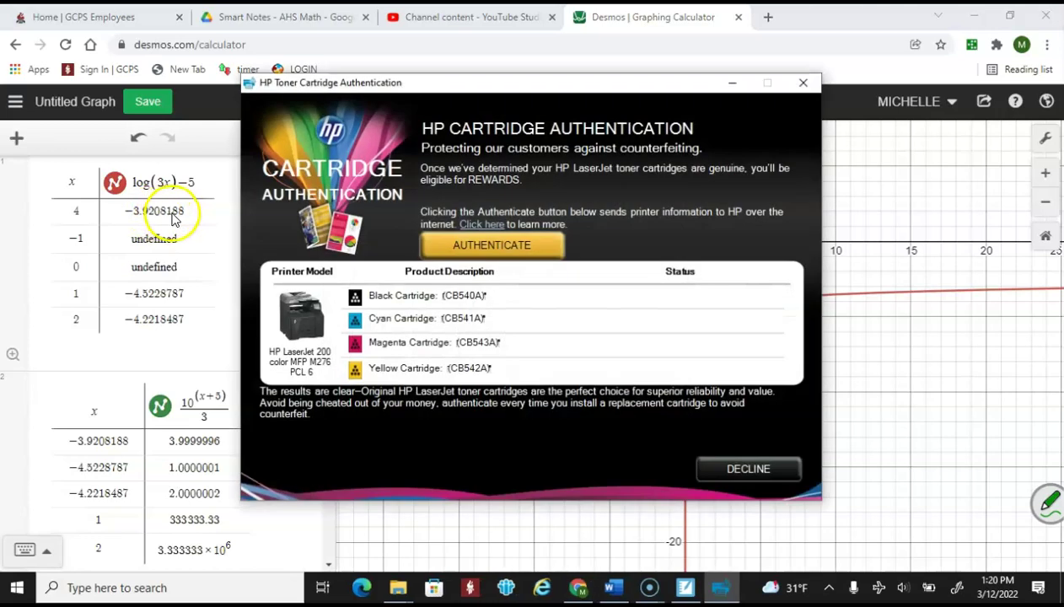
click(806, 82)
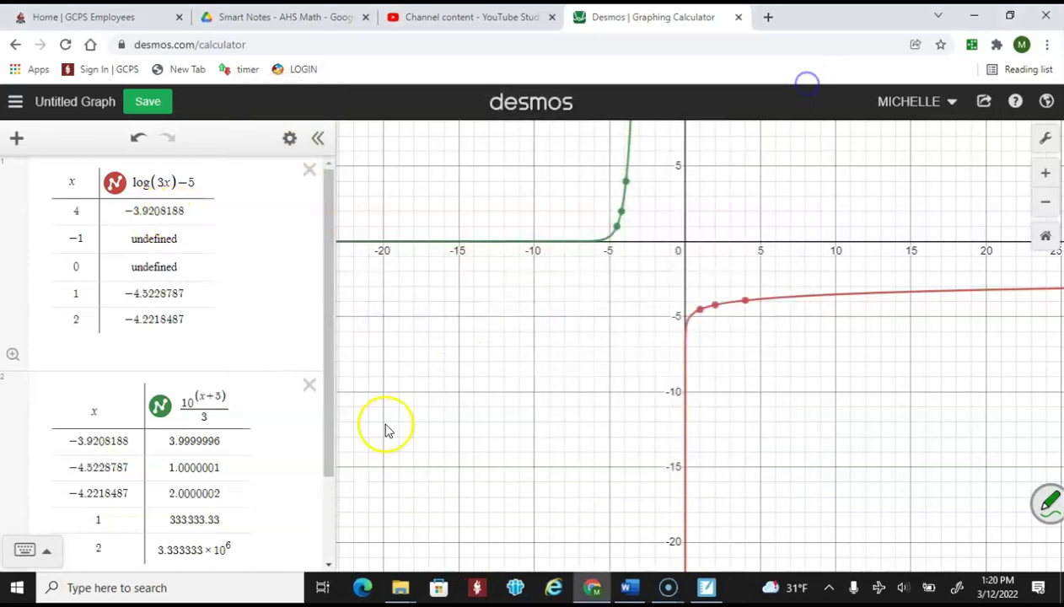